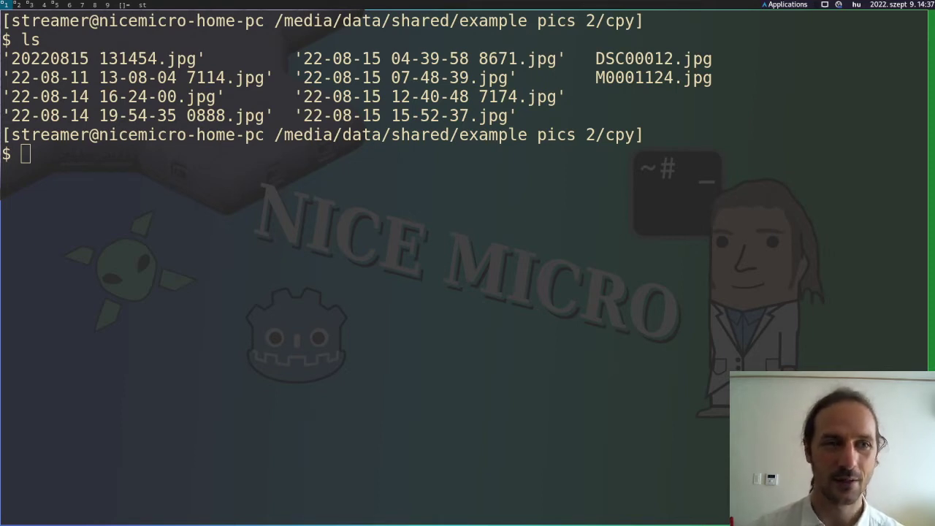
# Launch feh without options in the terminal to open the pictures of the current folder
pyautogui.click(499, 348)
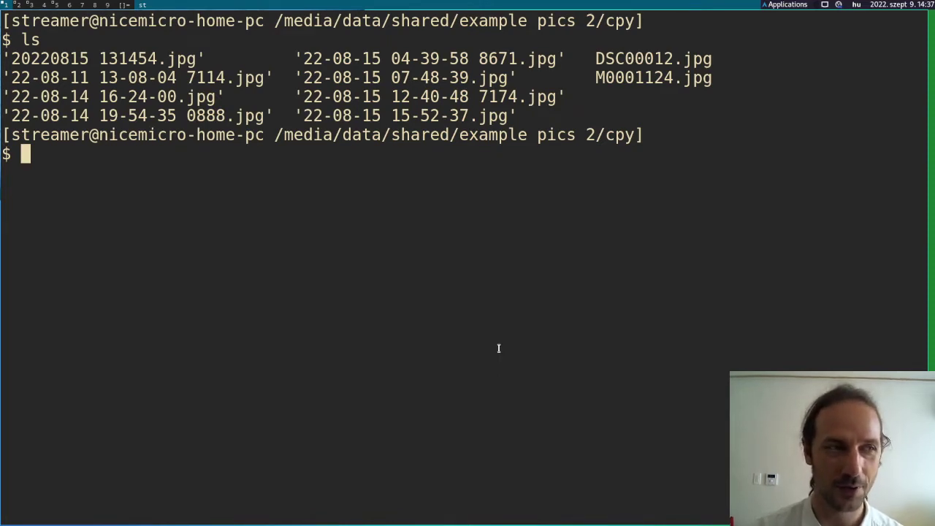
pyautogui.write('feg')
pyautogui.press('BackSpace')
pyautogui.write('h')
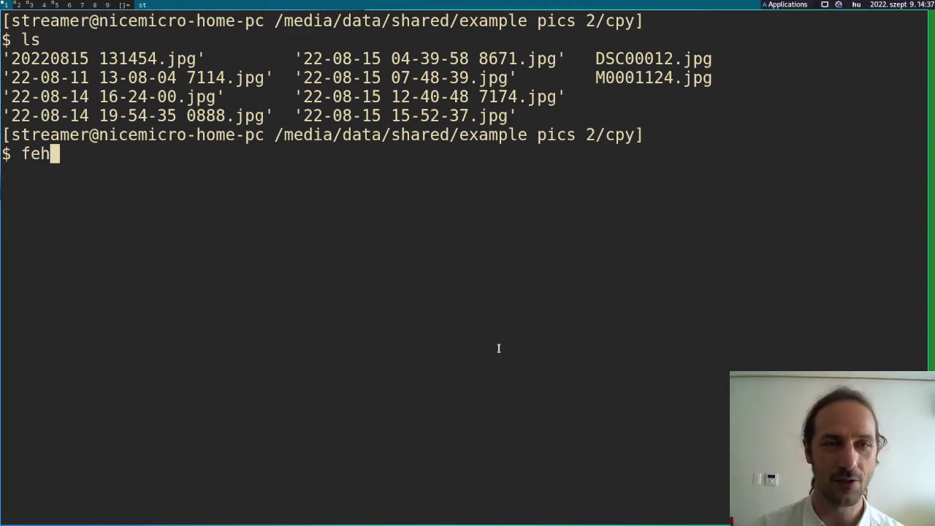
pyautogui.press('Return')
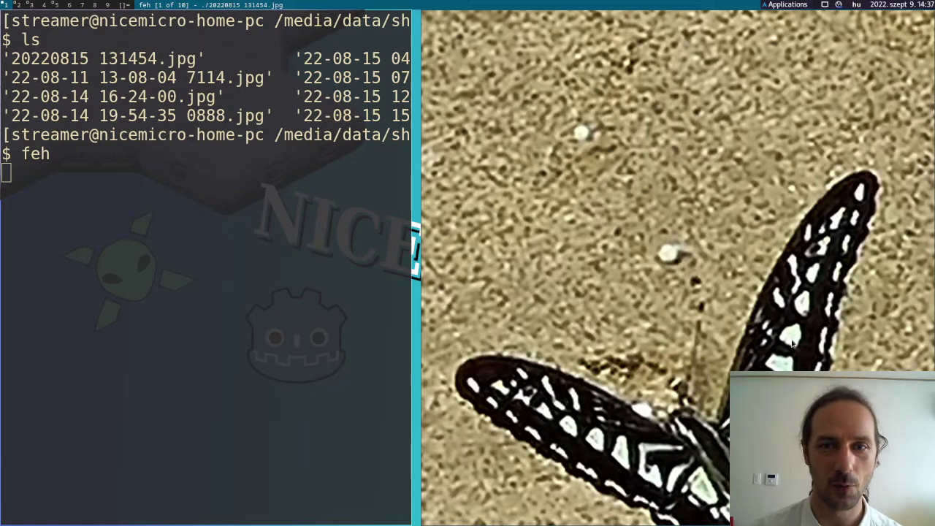
# Inspect the first two pictures at full size by panning and zooming, and quit the viewer
pyautogui.moveTo(740, 284); pyautogui.dragTo(775, 289)
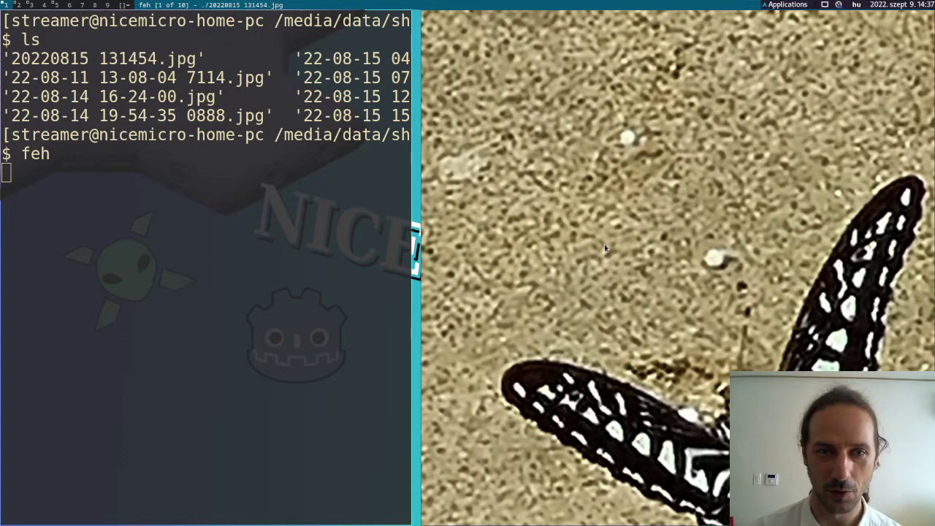
pyautogui.press('Right')
pyautogui.press('Left')
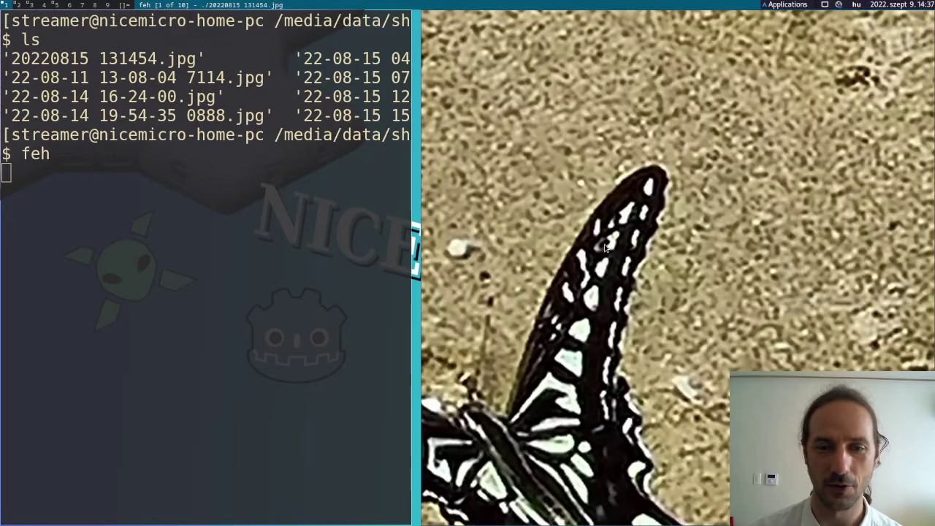
pyautogui.moveTo(604, 247); pyautogui.dragTo(646, 234)
pyautogui.press('Right')
pyautogui.press('Left')
pyautogui.scroll(-10, 661, 273)
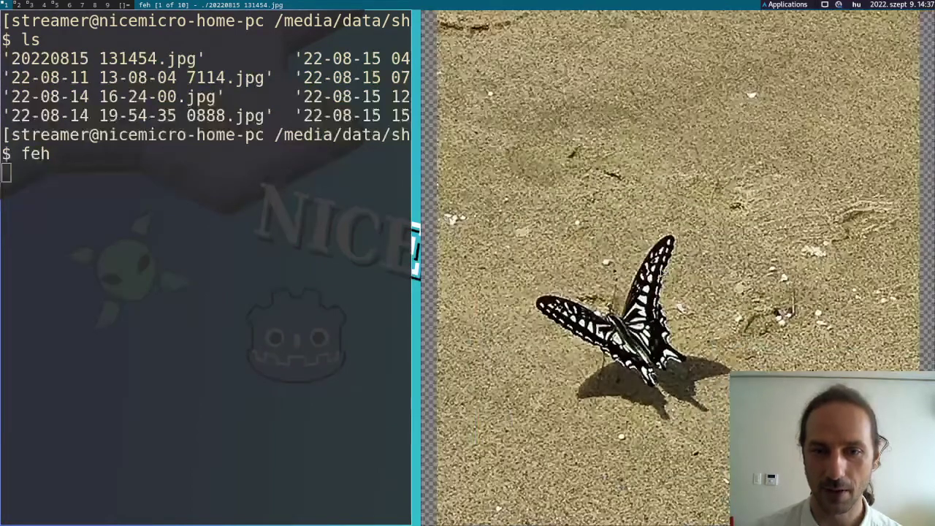
pyautogui.scroll(5, 661, 273)
pyautogui.scroll(-3, 661, 273)
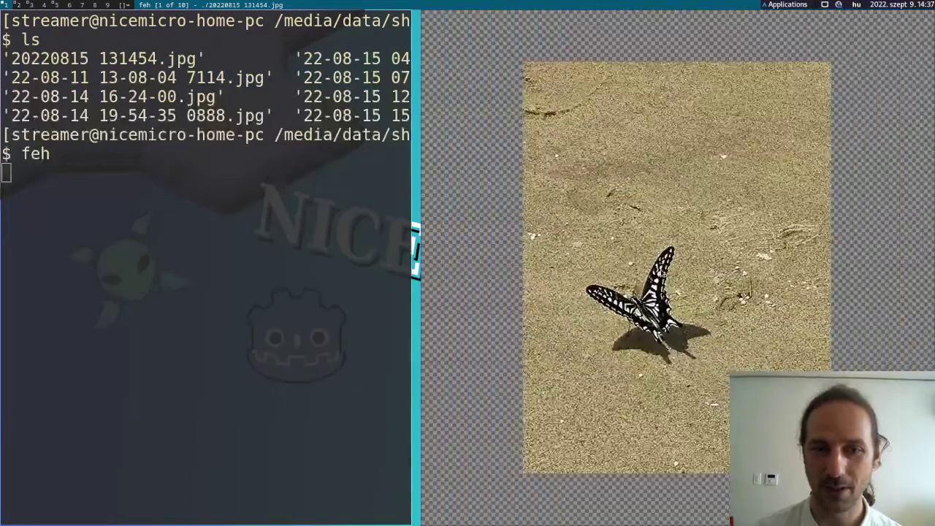
pyautogui.press('Right')
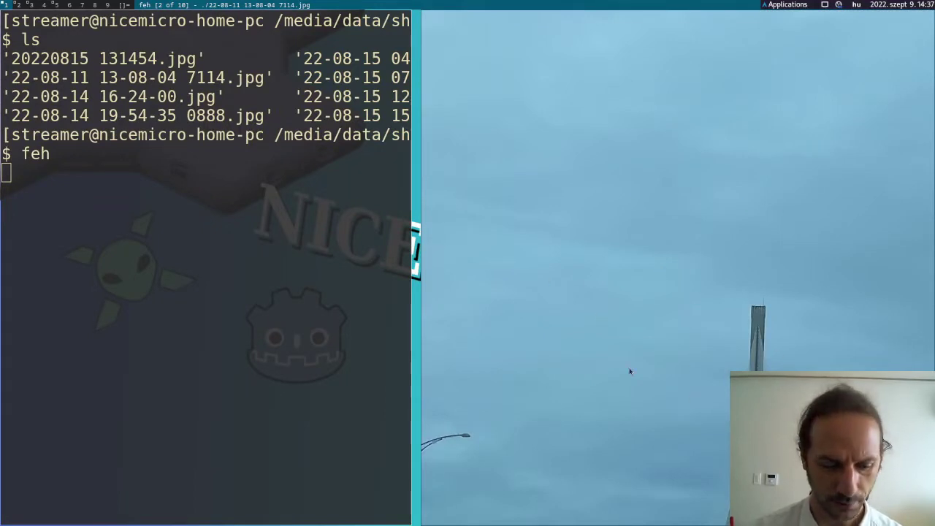
pyautogui.moveTo(717, 307); pyautogui.dragTo(664, 188)
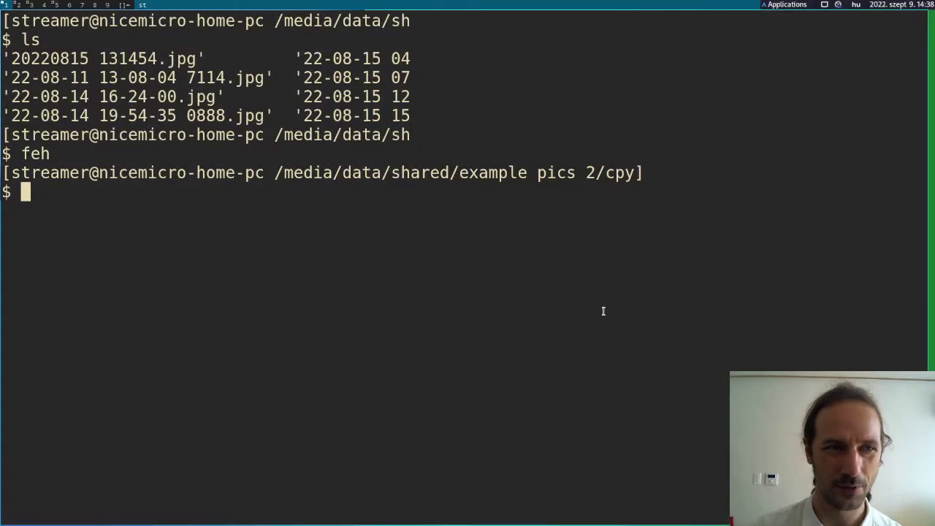
# Run feh with the --scale-down option on the current folder
pyautogui.write('fe')
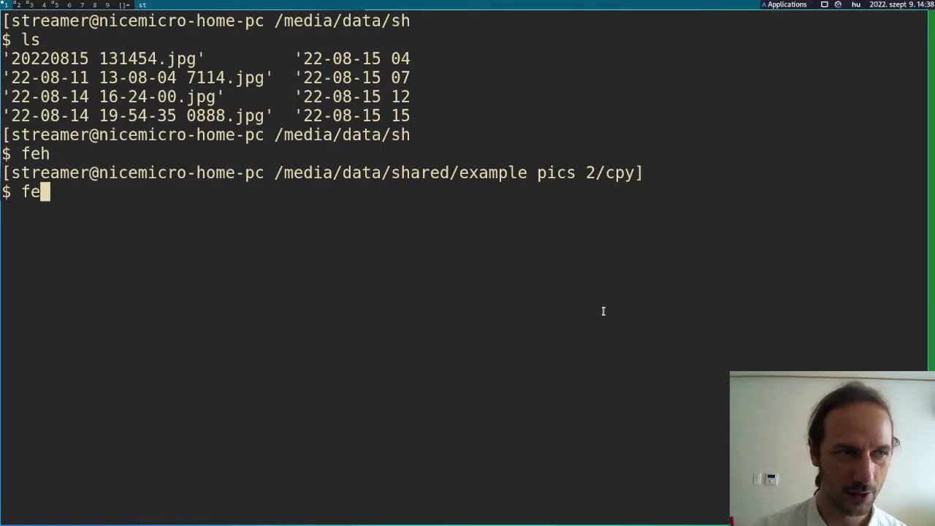
pyautogui.write('h --s')
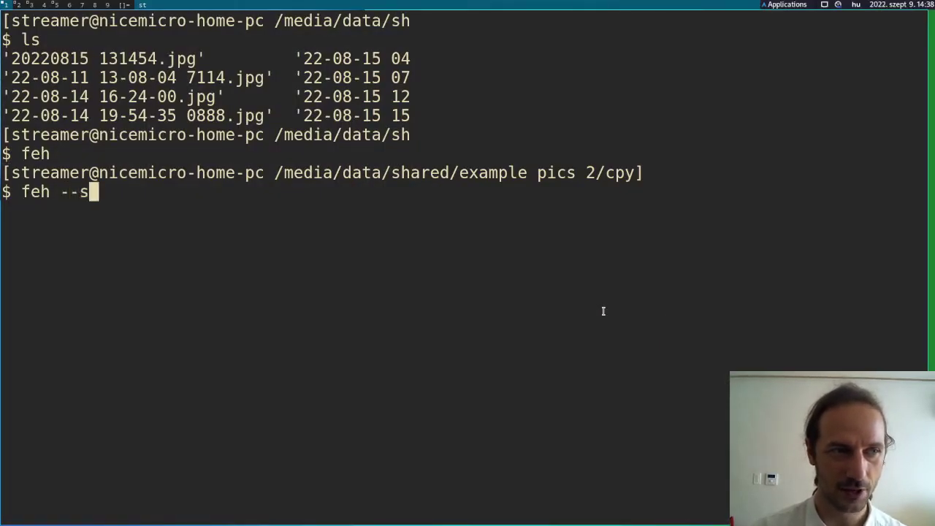
pyautogui.write('cale-down')
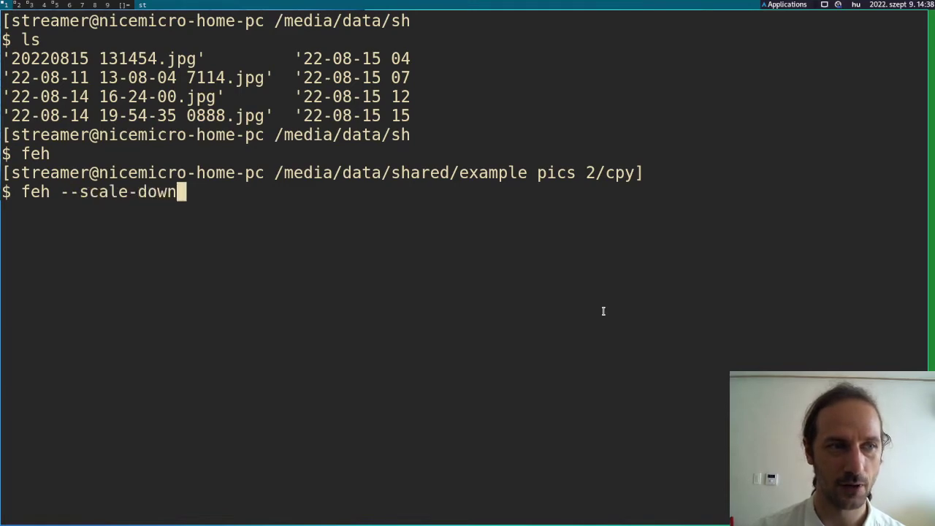
pyautogui.press('Return')
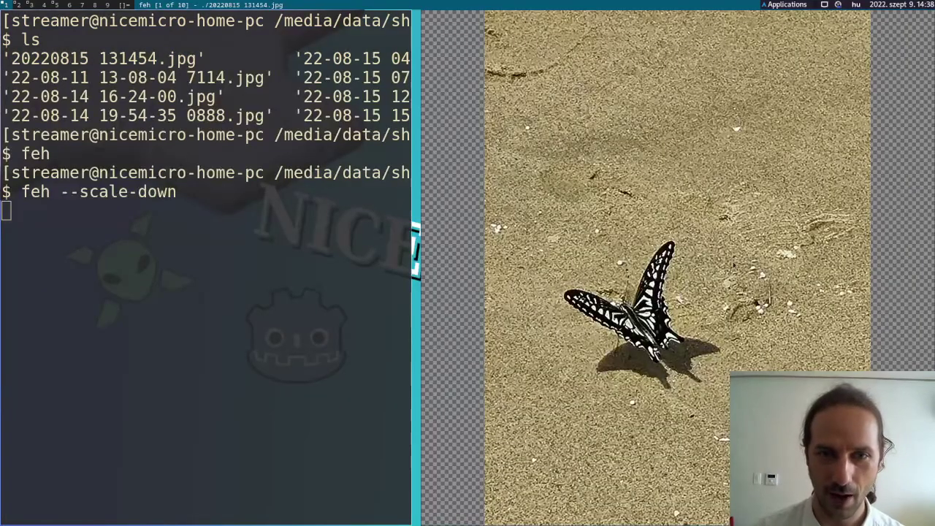
pyautogui.scroll(-1, 615, 226)
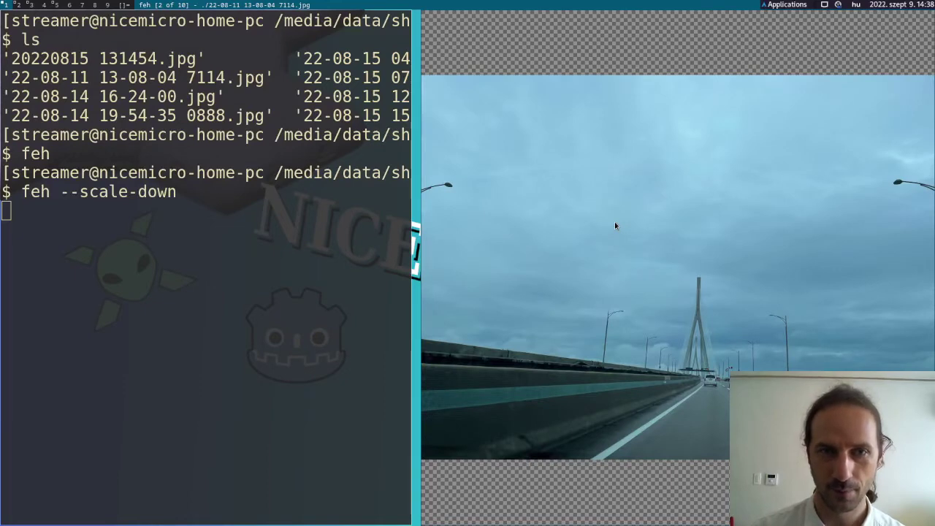
pyautogui.scroll(1, 615, 226)
pyautogui.scroll(-1, 615, 226)
pyautogui.scroll(1, 615, 226)
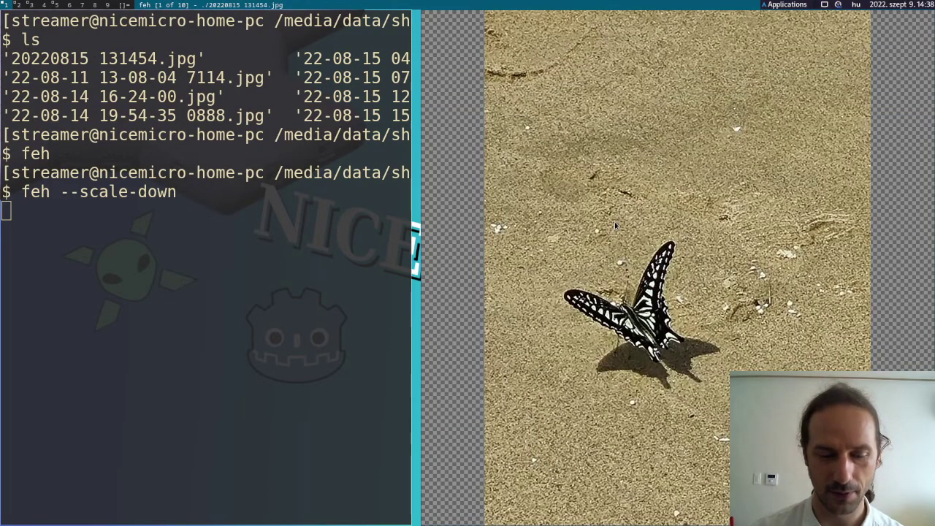
pyautogui.scroll(-1, 615, 225)
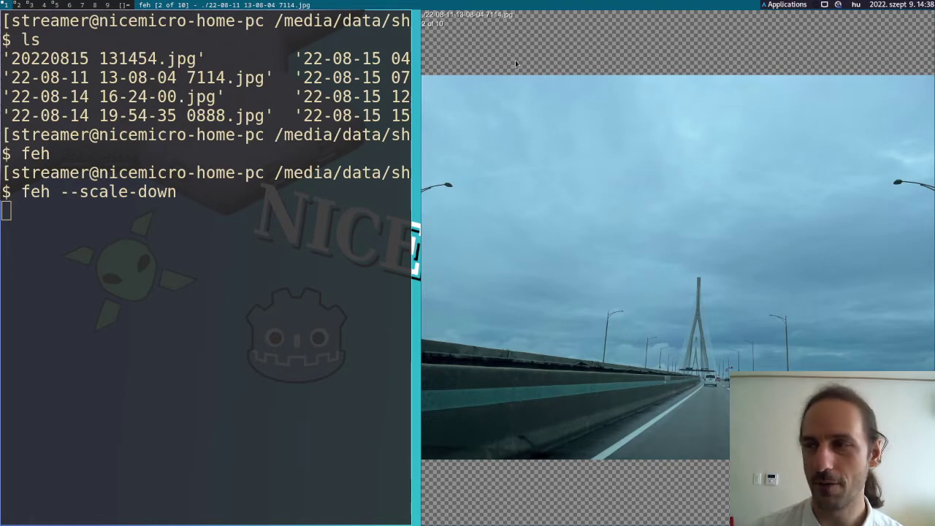
pyautogui.scroll(-1, 586, 176)
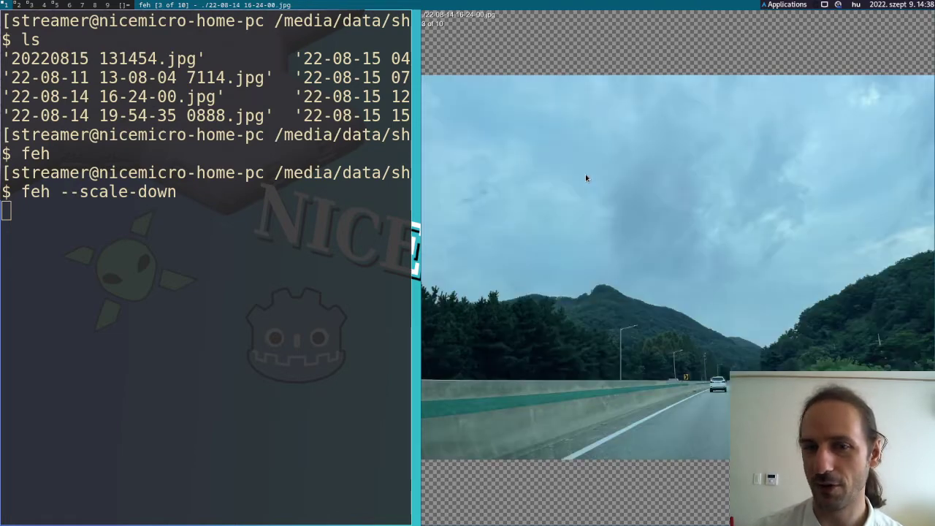
pyautogui.scroll(-1, 586, 177)
pyautogui.press('Up')
pyautogui.press('Down')
pyautogui.press('Down')
pyautogui.press('Down')
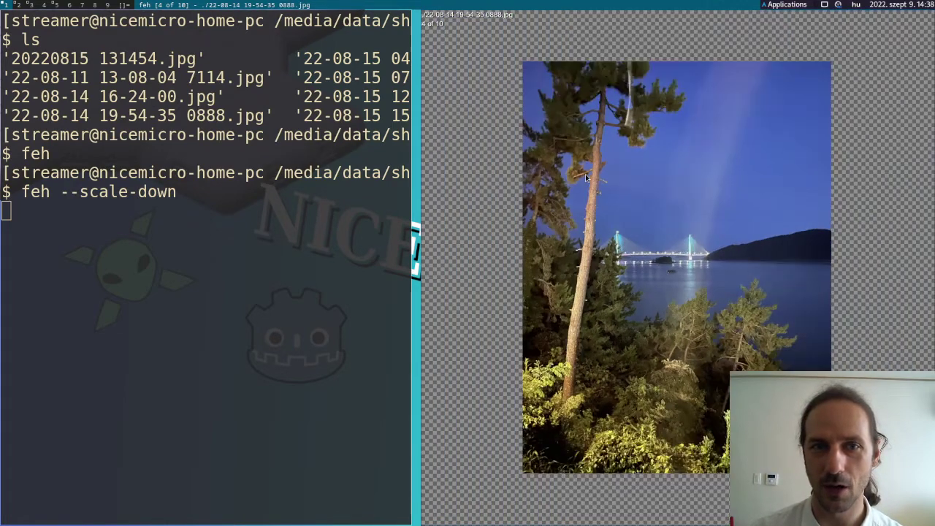
pyautogui.press('Up')
pyautogui.press('Up')
pyautogui.press('Up')
pyautogui.scroll(1, 585, 174)
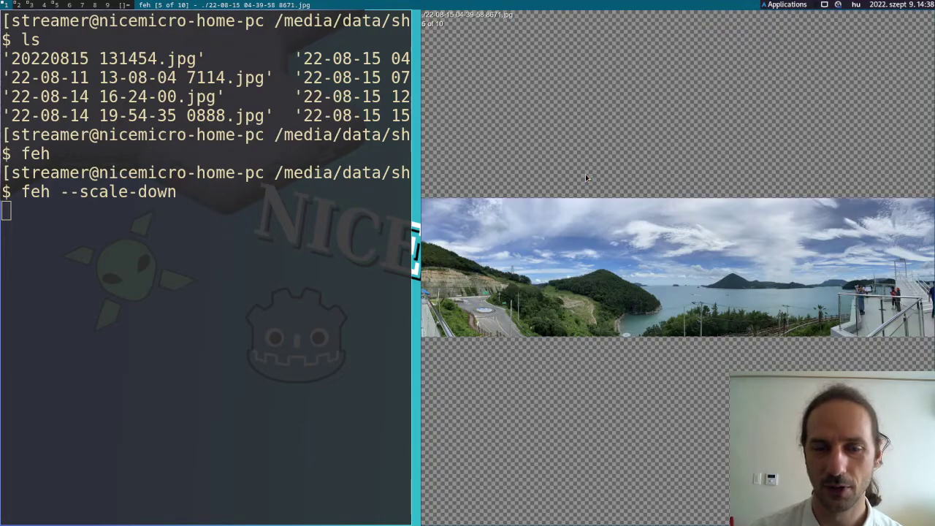
# Page back through the pictures to 20220815 131454.jpg and quit the viewer
pyautogui.scroll(-1, 585, 174)
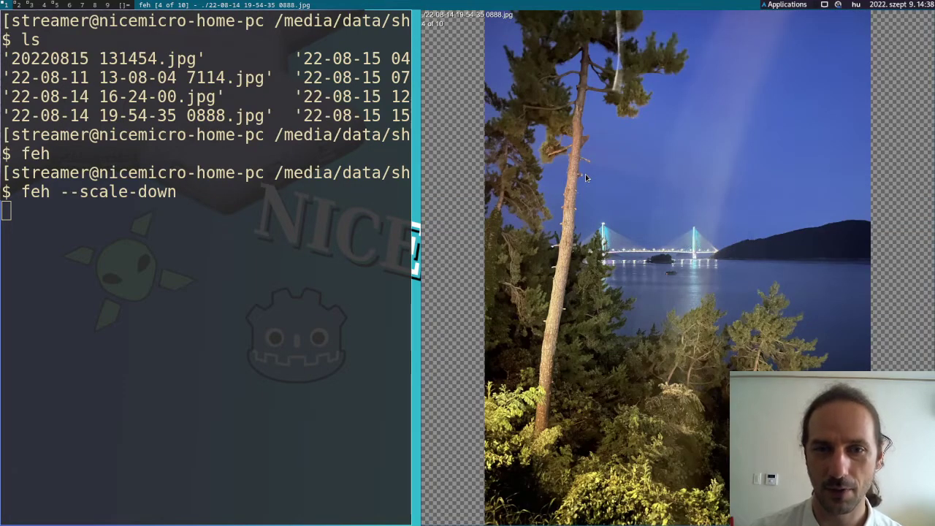
pyautogui.scroll(1, 585, 174)
pyautogui.scroll(-1, 585, 173)
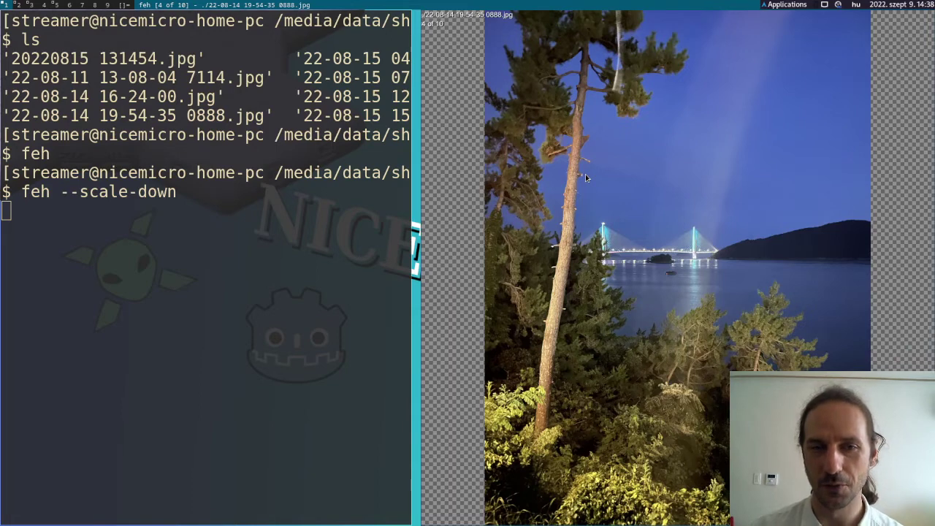
pyautogui.scroll(1, 585, 174)
pyautogui.scroll(1, 585, 174)
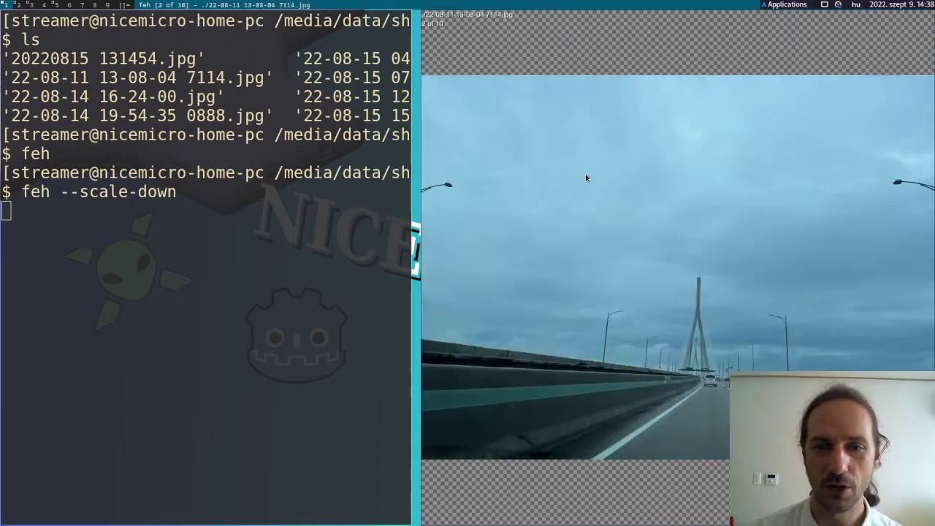
pyautogui.scroll(1, 585, 177)
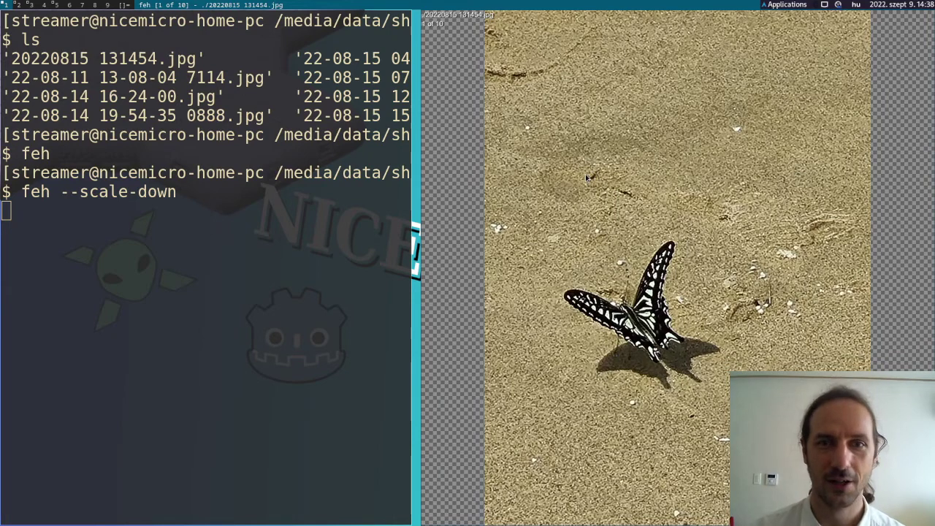
pyautogui.press('q')
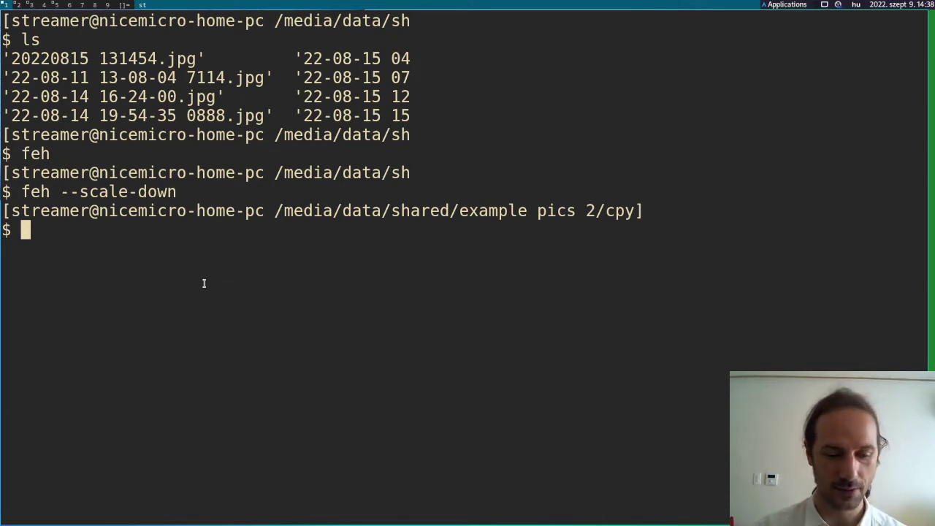
# Run the recalled command extended with an action: feh --scale-down --action1 'echo %F'
pyautogui.press('Up')
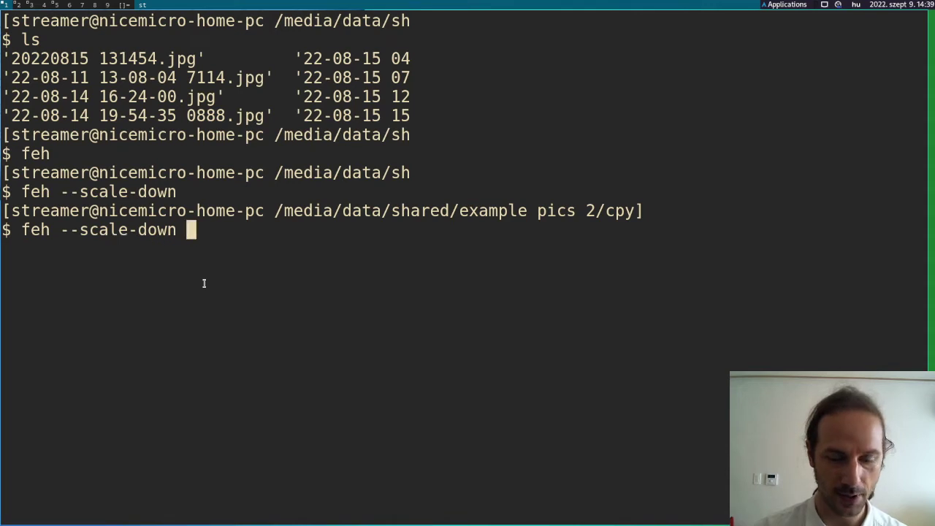
pyautogui.write('--action1')
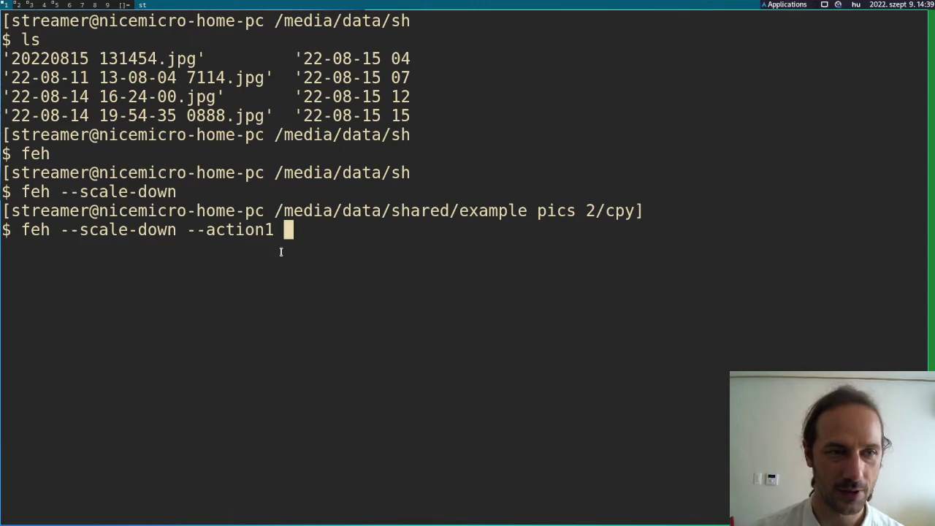
pyautogui.write("'echo ")
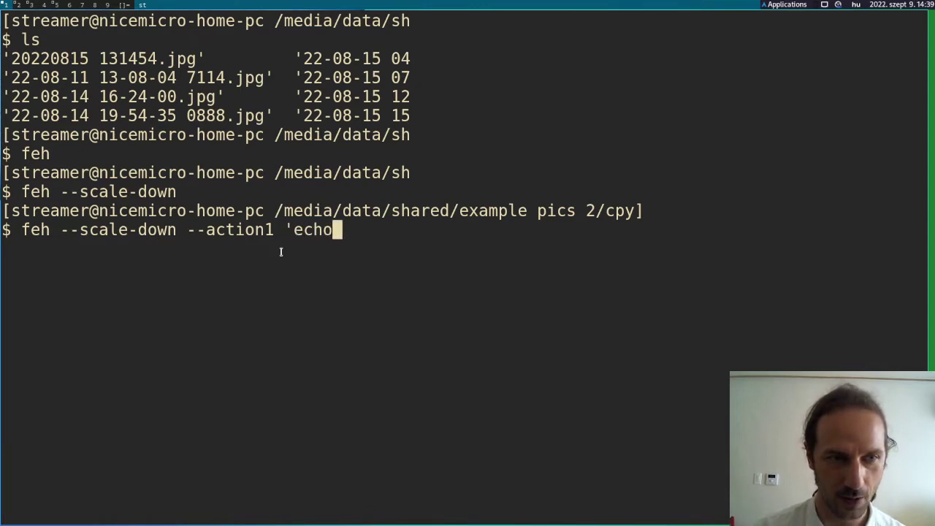
pyautogui.write("%F'")
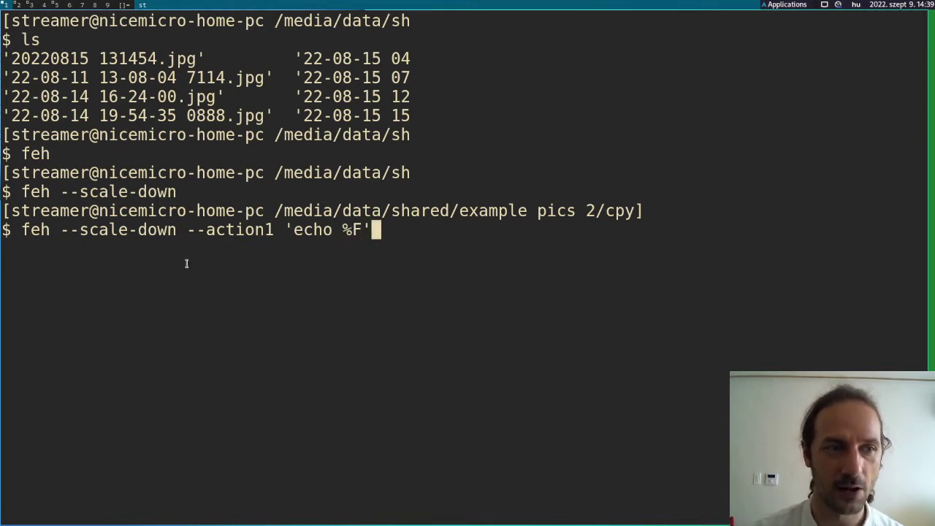
pyautogui.press('Return')
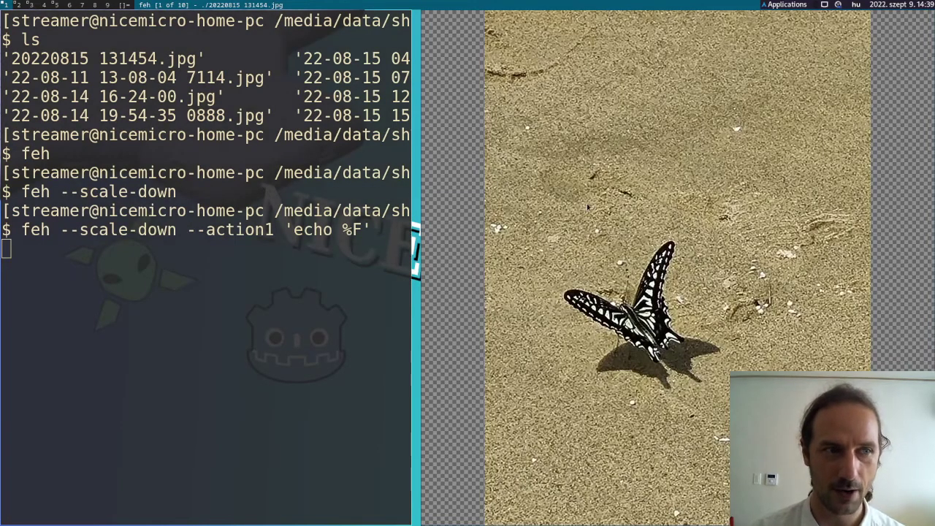
pyautogui.press('1')
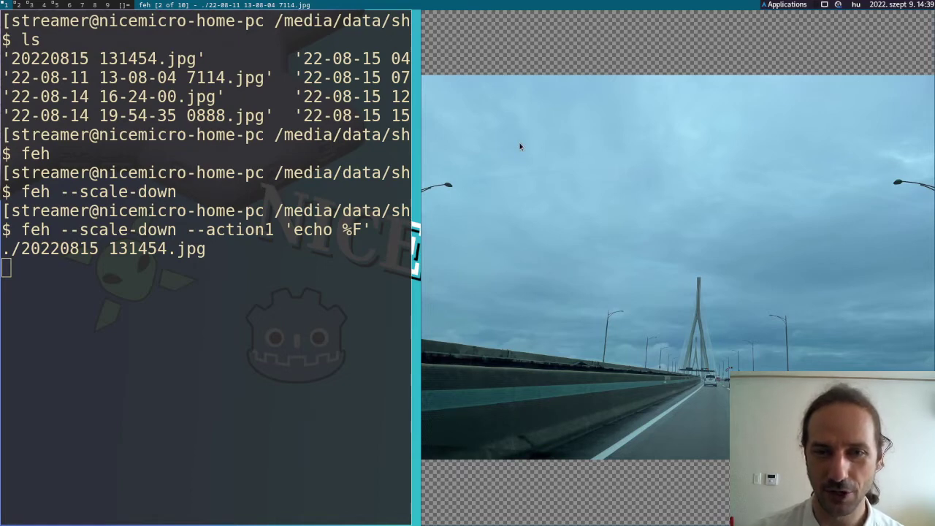
pyautogui.press('Right')
pyautogui.press('Right')
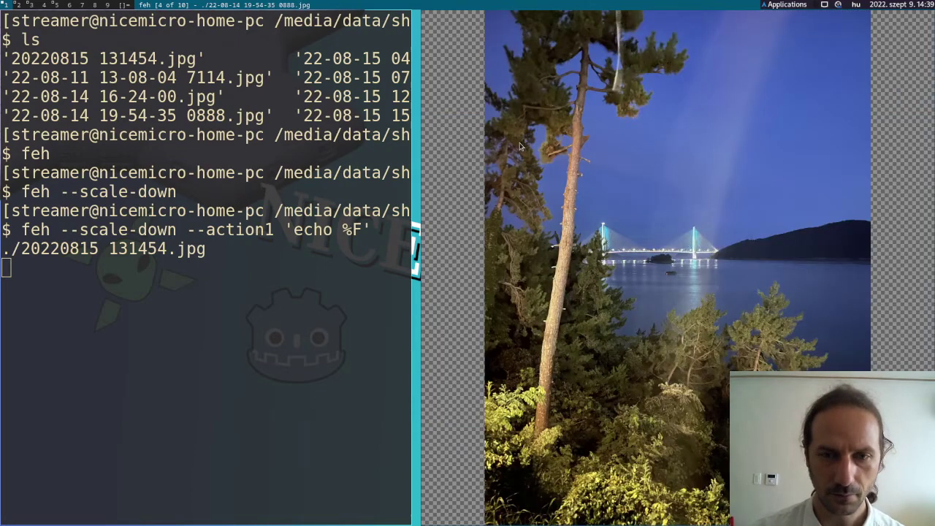
pyautogui.press('Right')
pyautogui.press('1')
pyautogui.press('Right')
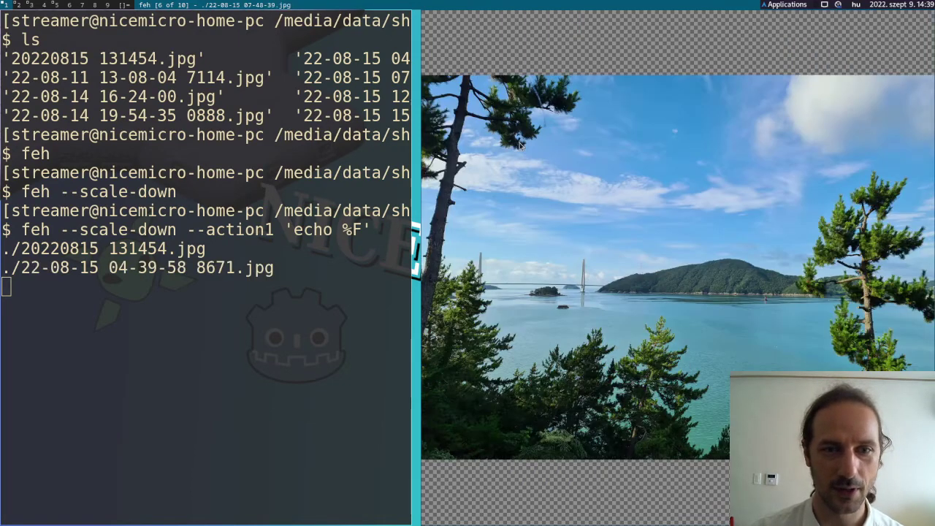
pyautogui.press('Right')
pyautogui.press('1')
pyautogui.press('Right')
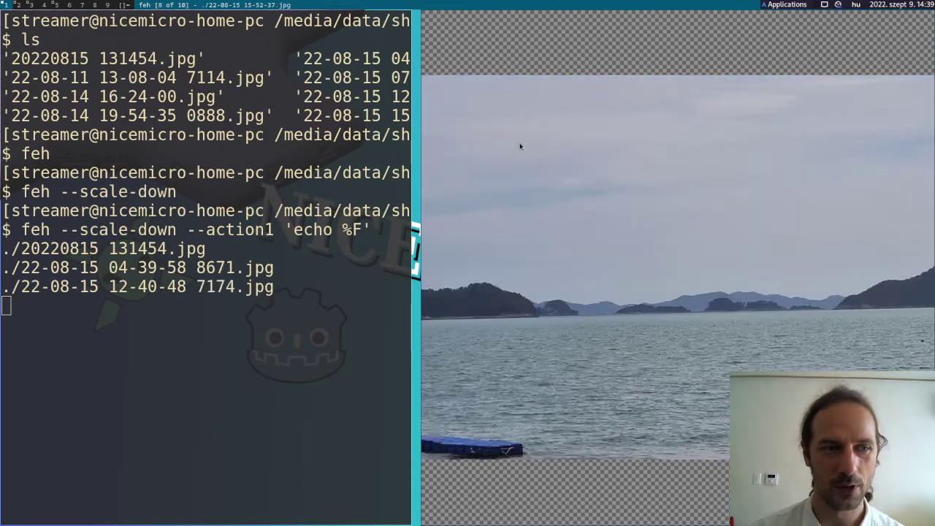
pyautogui.press('q')
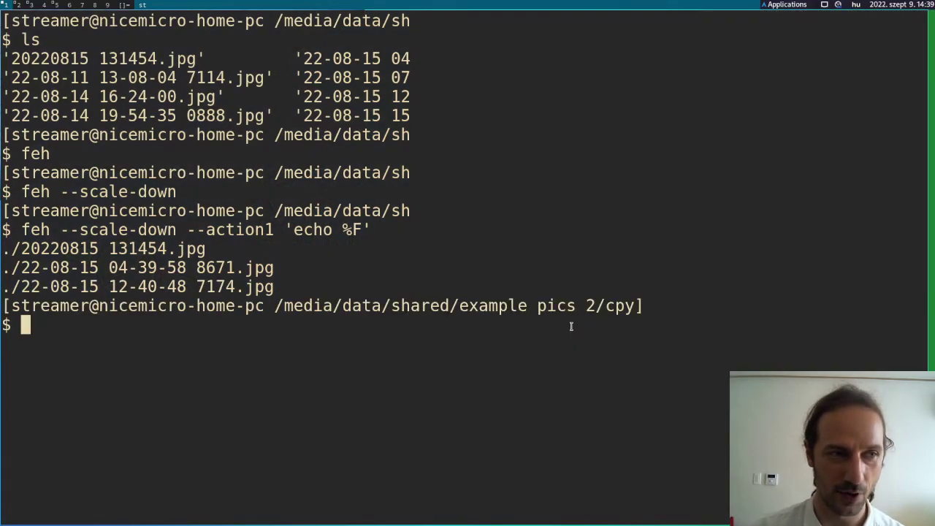
# Run the recalled command with the action output appended to a file: feh --scale-down --action1 'echo %F >> filelist.txt'
pyautogui.press('Up')
pyautogui.press('Left')
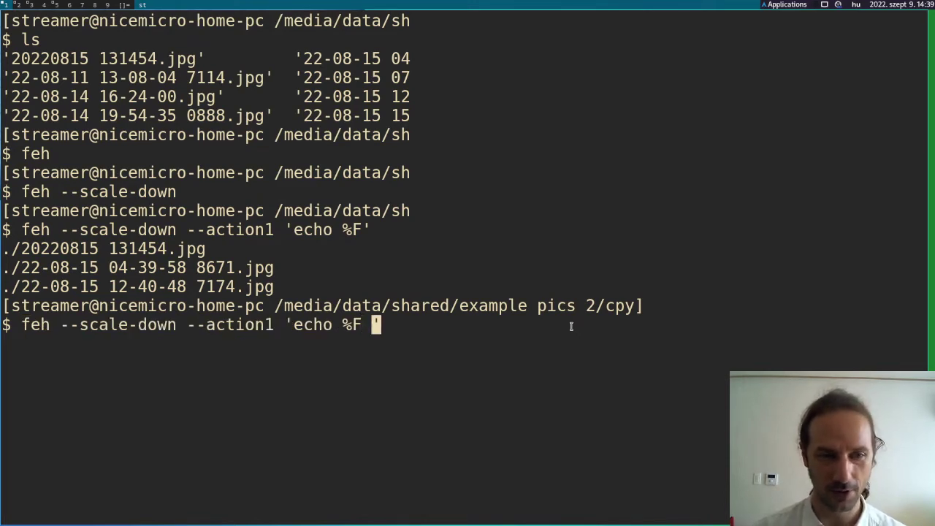
pyautogui.write('>>')
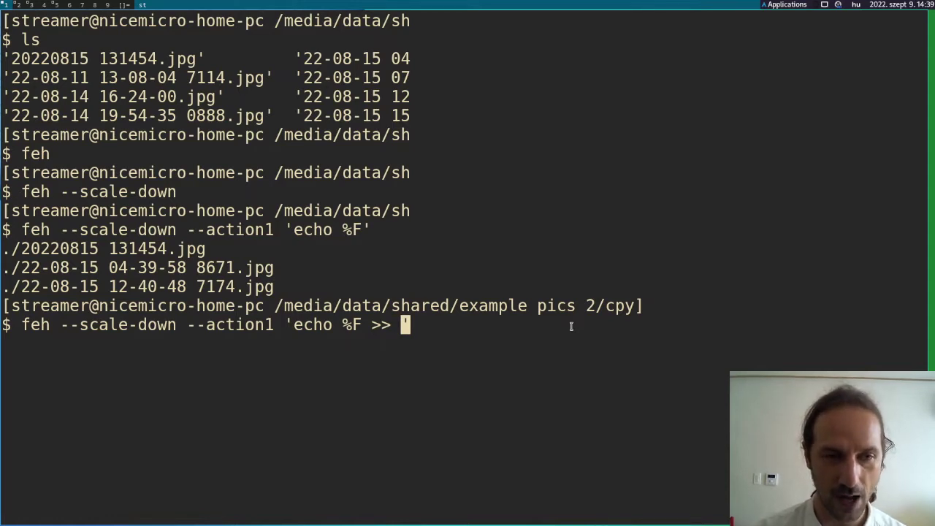
pyautogui.write('filelist.')
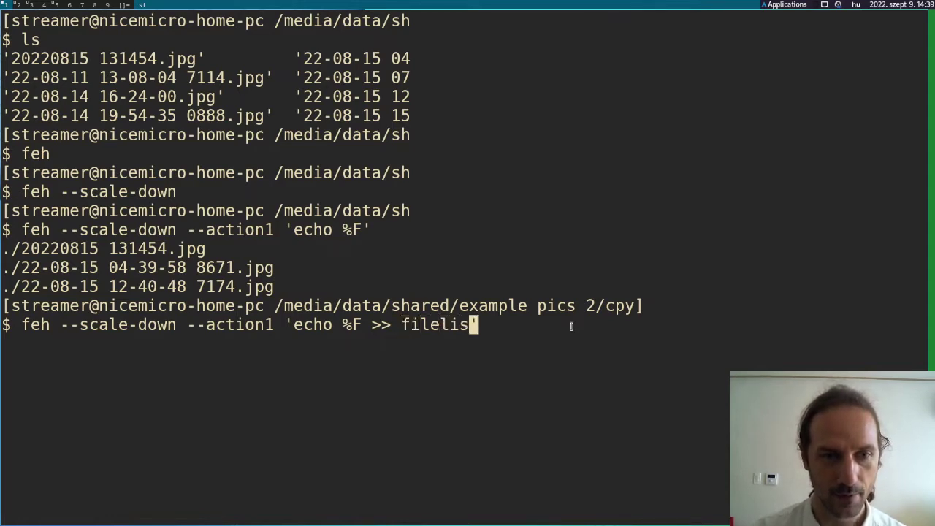
pyautogui.write('txt')
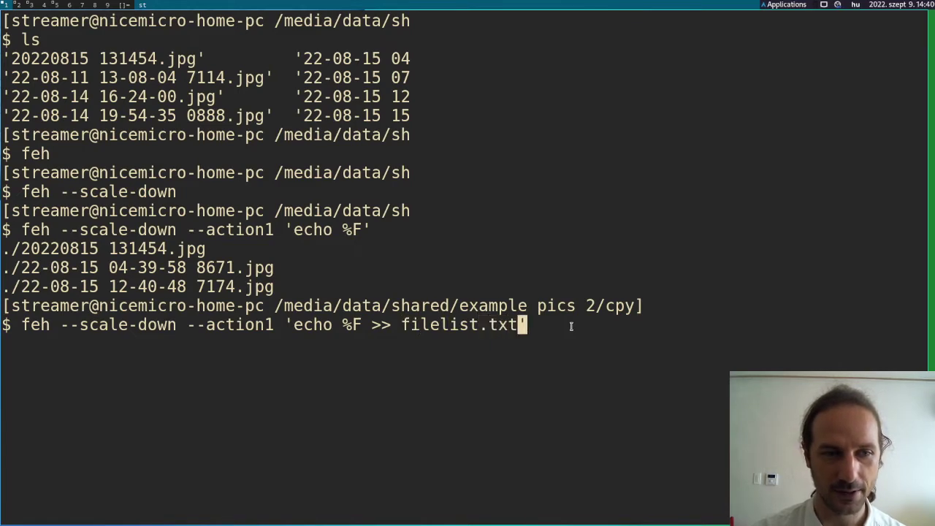
pyautogui.press('Return')
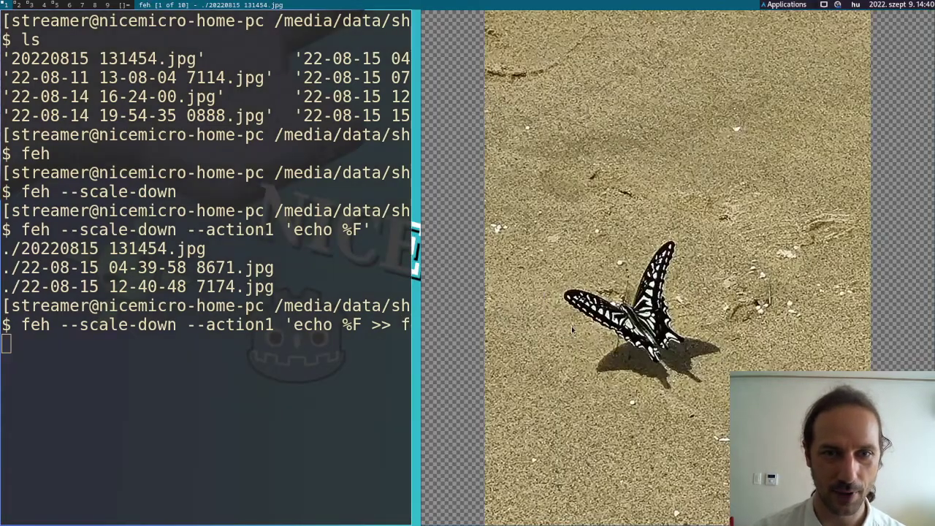
pyautogui.press('Right')
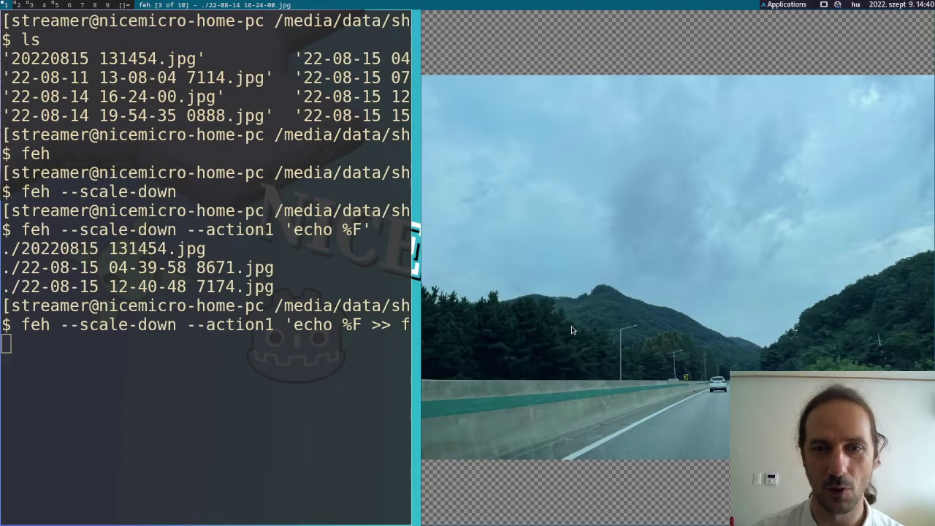
pyautogui.press('Right')
pyautogui.press('Right')
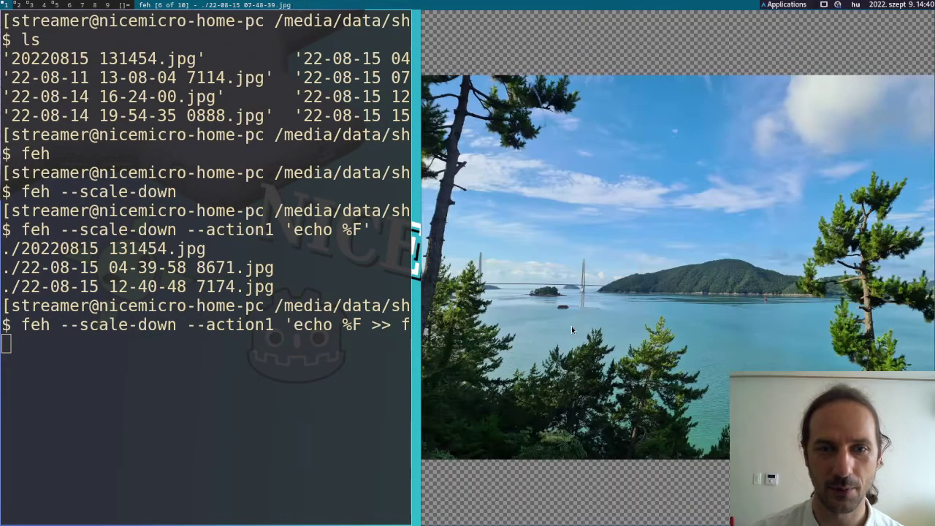
pyautogui.press('Right')
pyautogui.press('Right')
pyautogui.press('Right')
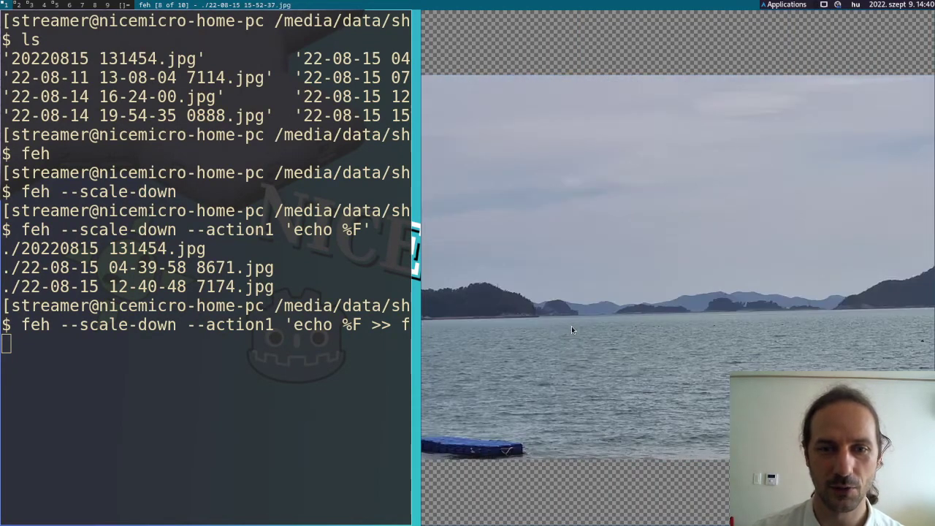
pyautogui.press('Right')
pyautogui.write('q')
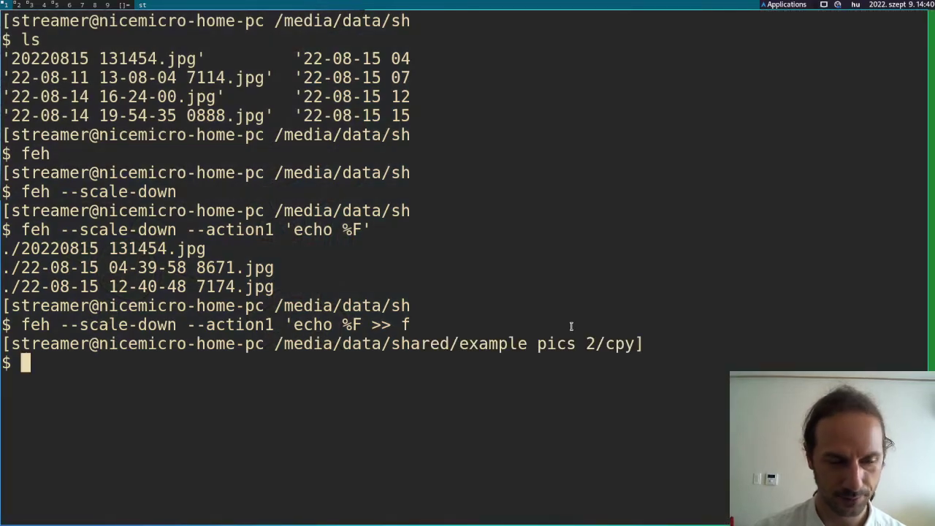
# Print the contents of filelist.txt with cat and highlight the listed file names
pyautogui.write('cat ')
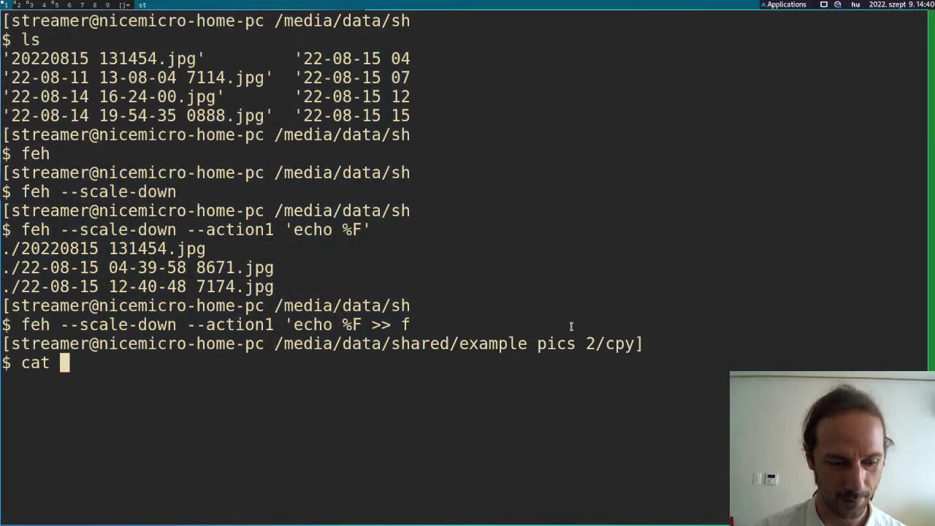
pyautogui.write('filelist.txt')
pyautogui.press('Return')
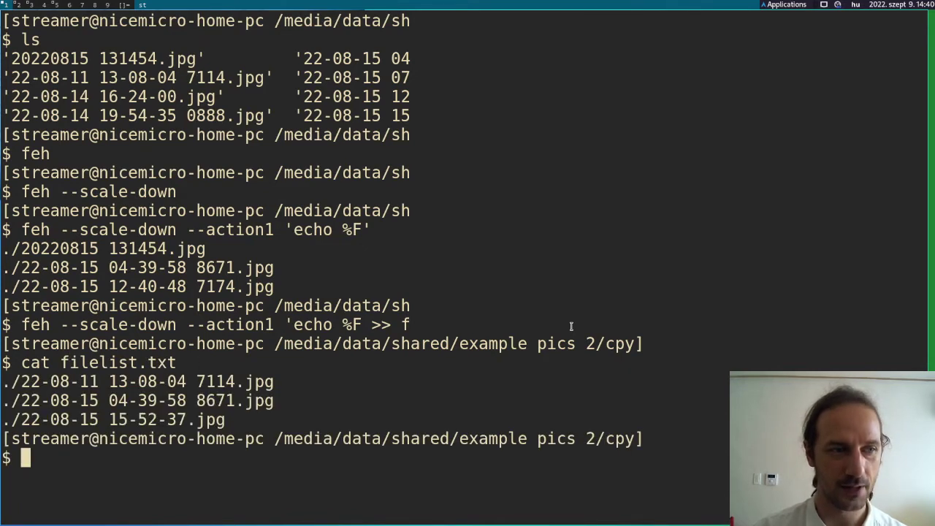
pyautogui.moveTo(8, 378); pyautogui.dragTo(228, 422)
pyautogui.click(13, 382)
pyautogui.click(204, 461)
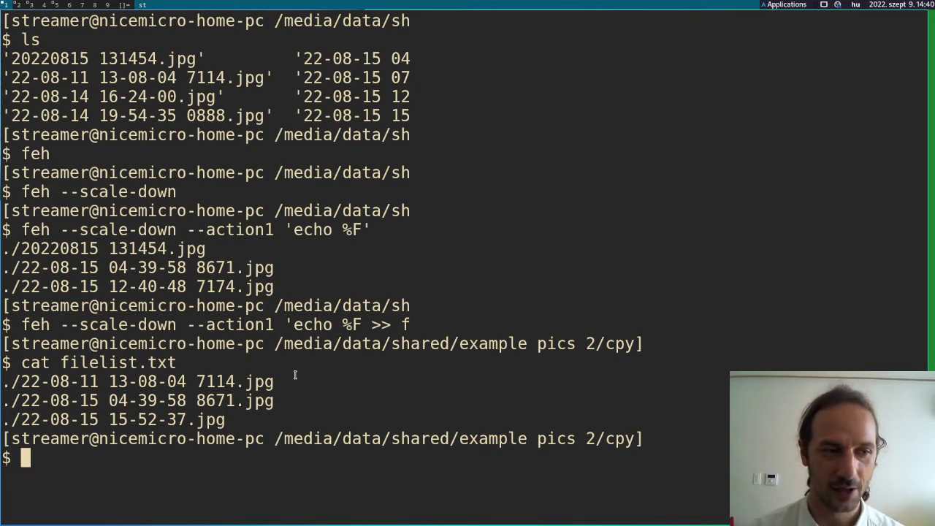
# Recall the last feh command and change the action's output file to filelist2.txt
pyautogui.press('Up')
pyautogui.press('Up')
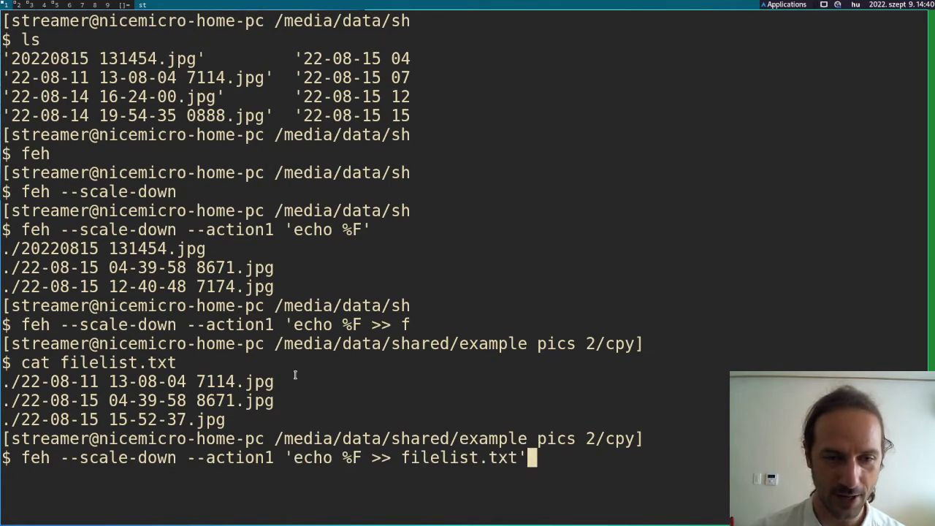
pyautogui.press('Left')
pyautogui.press('Left')
pyautogui.press('Left')
pyautogui.press('Left')
pyautogui.press('Left')
pyautogui.write('2')
pyautogui.press('End')
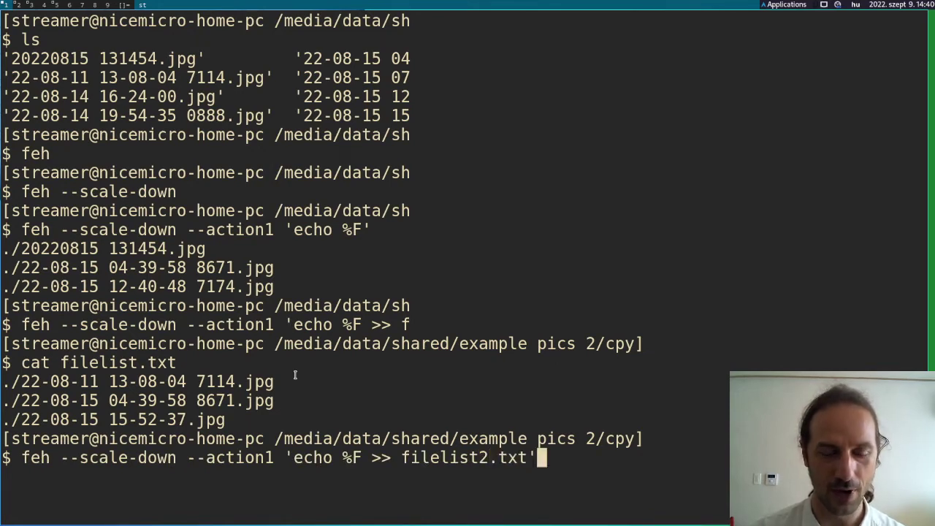
# Append --filelist filelist.txt to the feh command and run it
pyautogui.write('--')
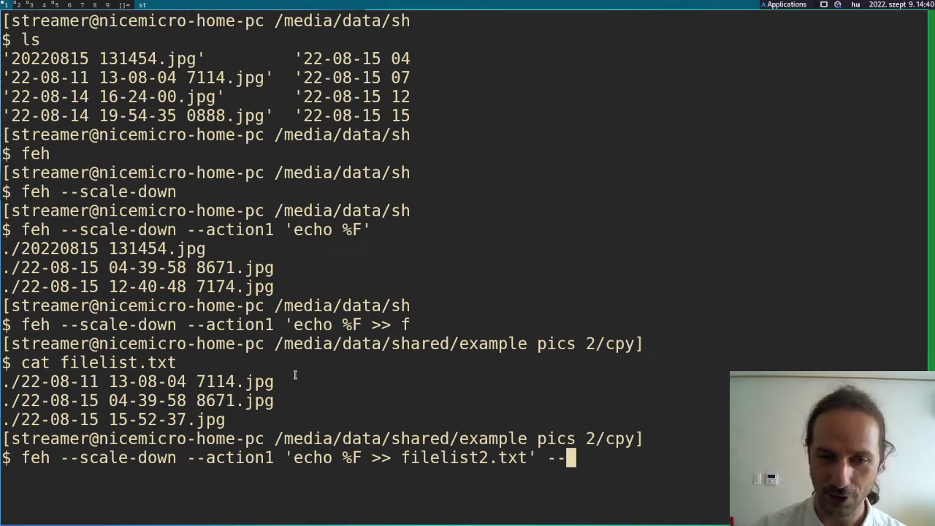
pyautogui.write('filelist')
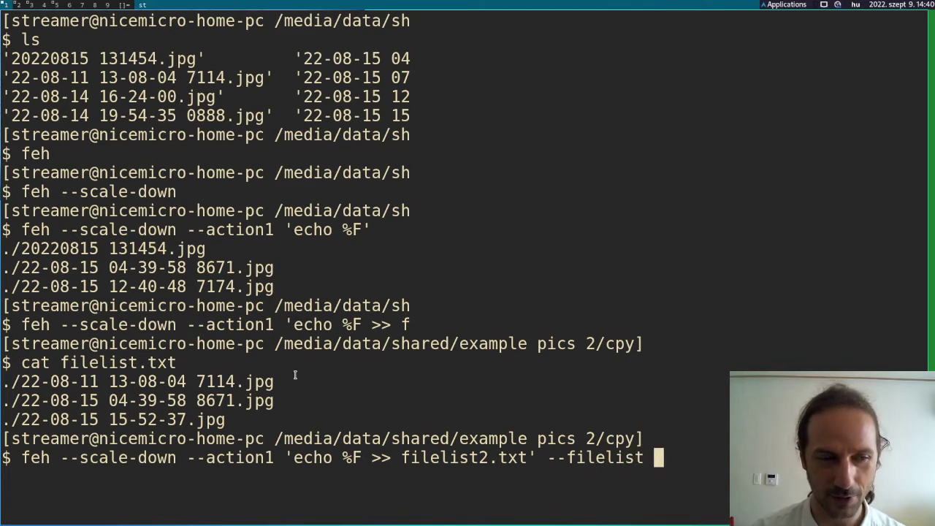
pyautogui.write(' filelist')
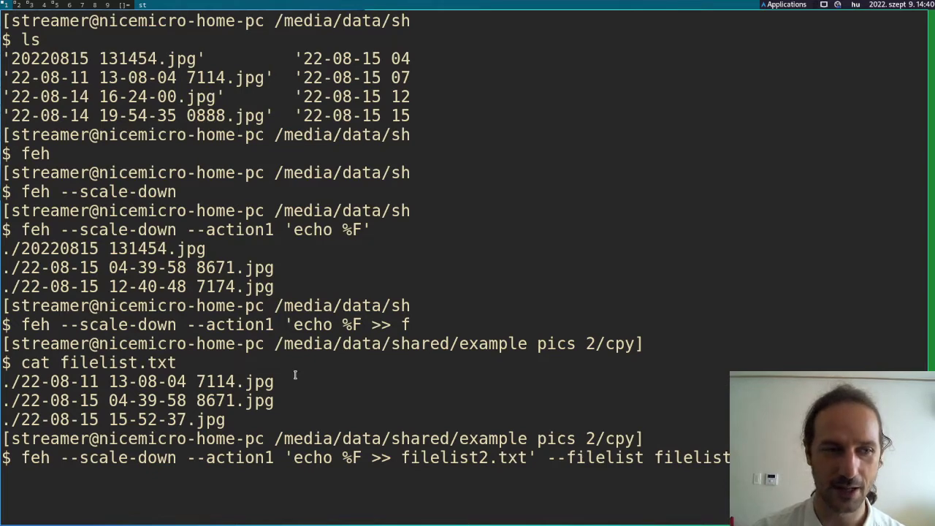
pyautogui.press('Return')
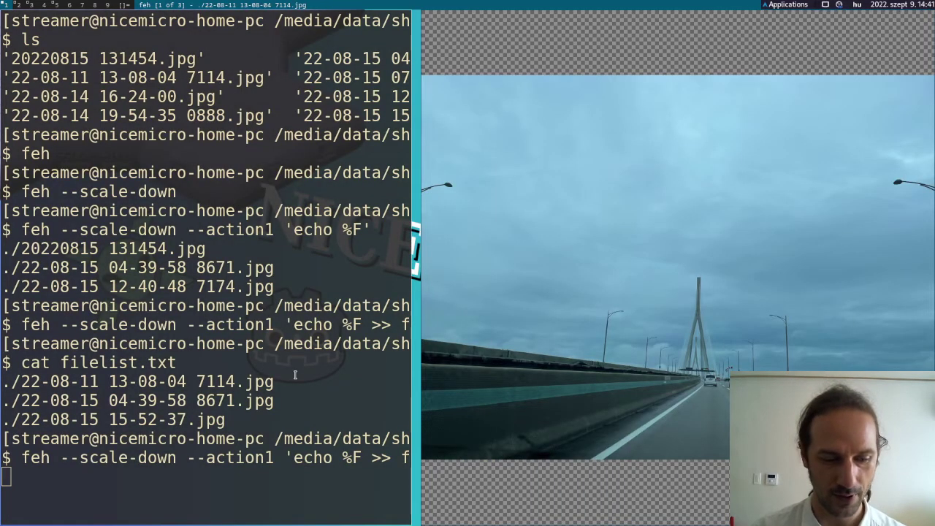
# Turn on the file name overlay and page through the pictures loaded from filelist.txt
pyautogui.press('d')
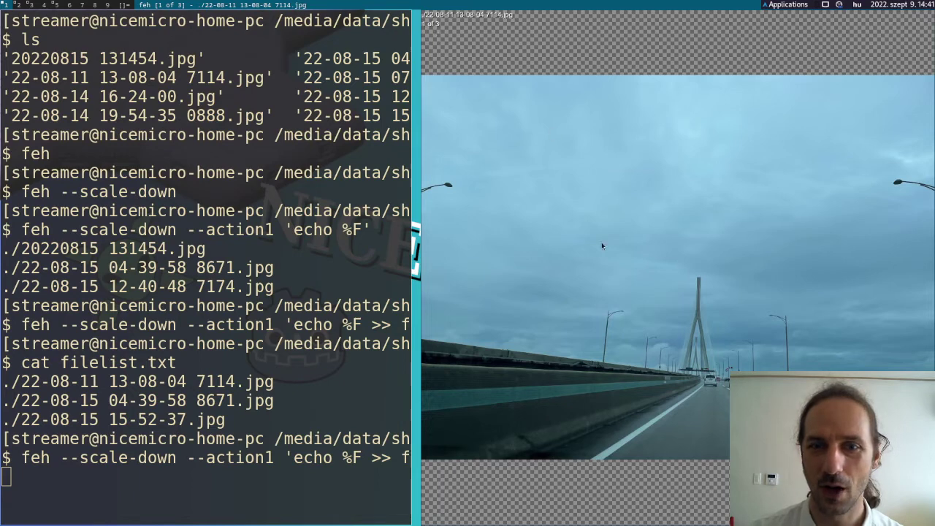
pyautogui.press('Right')
pyautogui.press('Right')
pyautogui.press('Right')
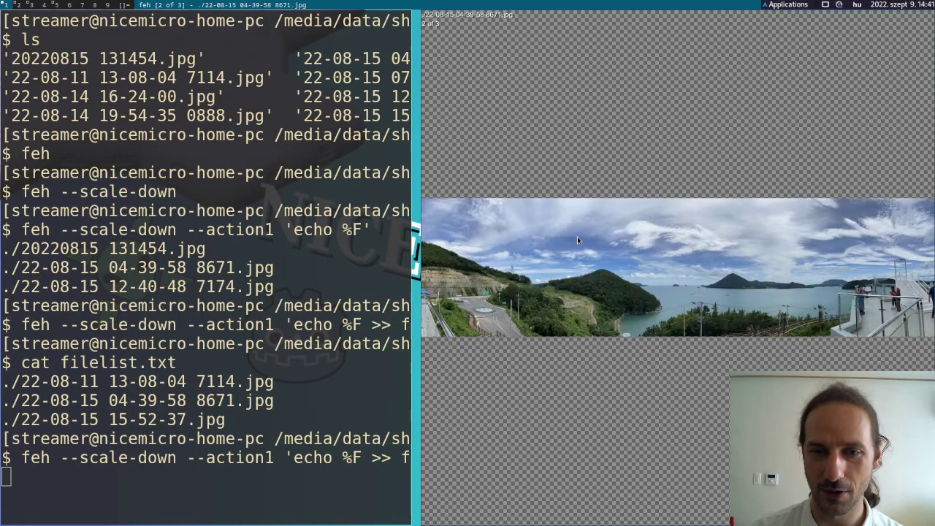
pyautogui.press('Right')
pyautogui.press('Right')
pyautogui.press('Right')
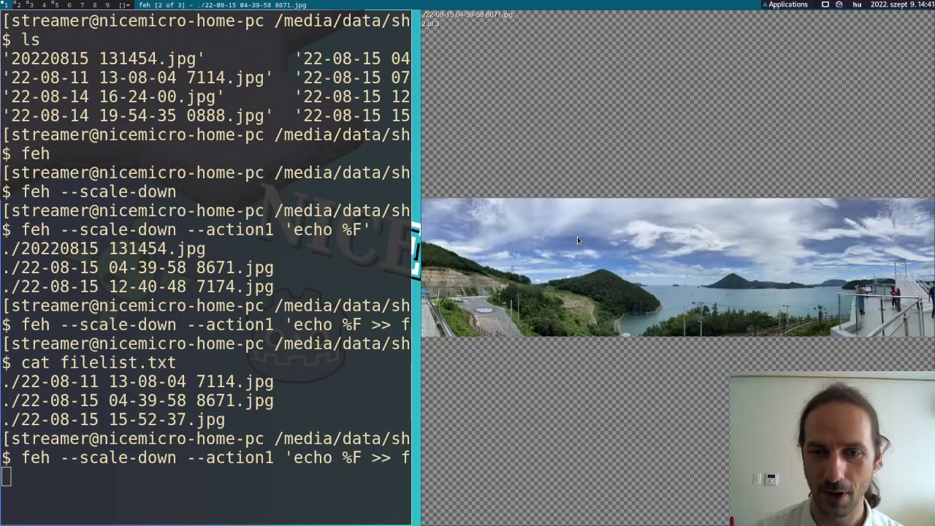
pyautogui.press('Right')
pyautogui.press('Right')
pyautogui.press('Right')
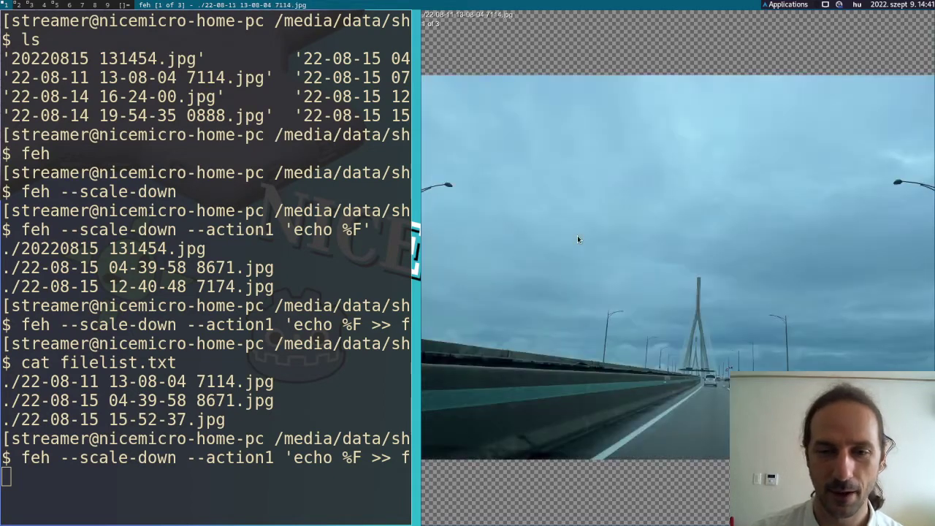
pyautogui.press('Right')
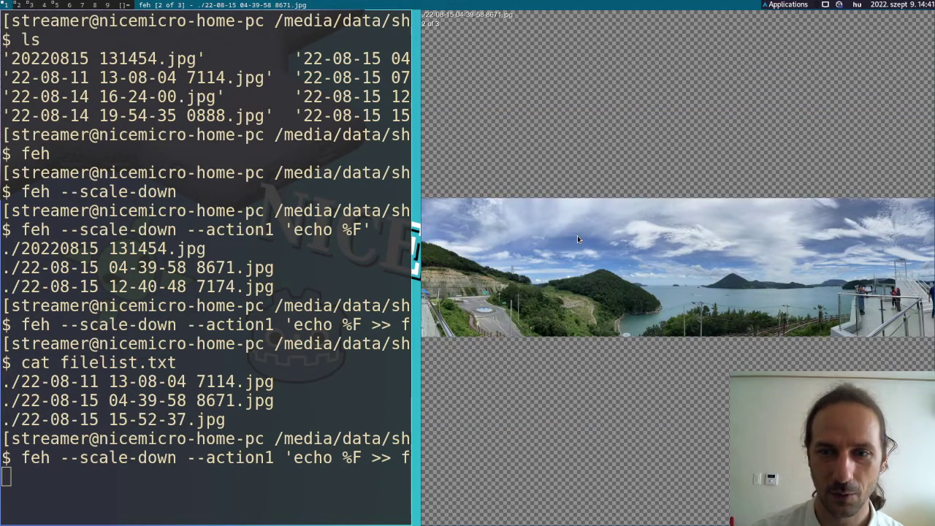
pyautogui.press('Right')
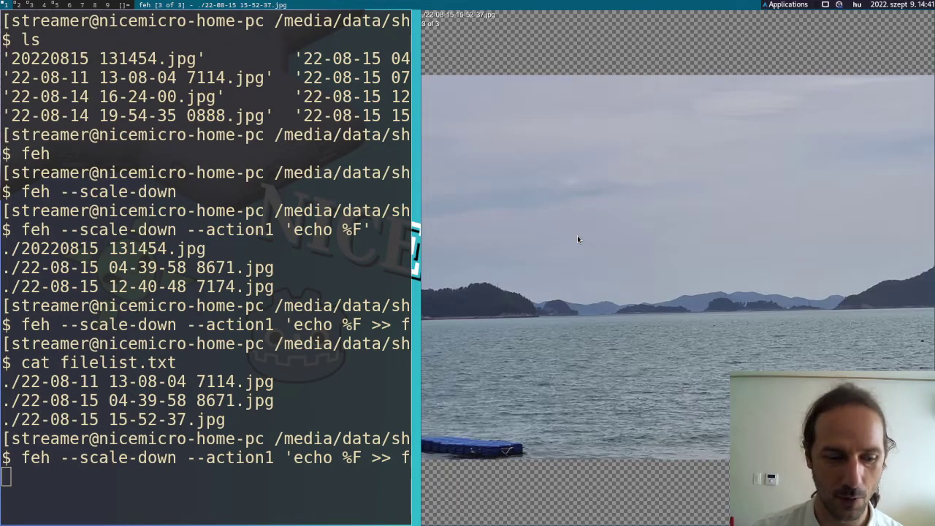
pyautogui.press('Right')
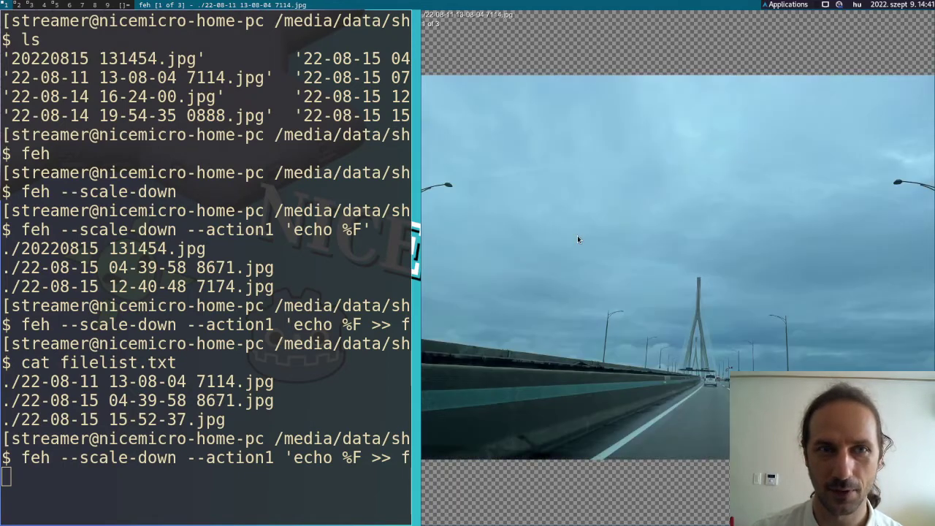
pyautogui.press('Right')
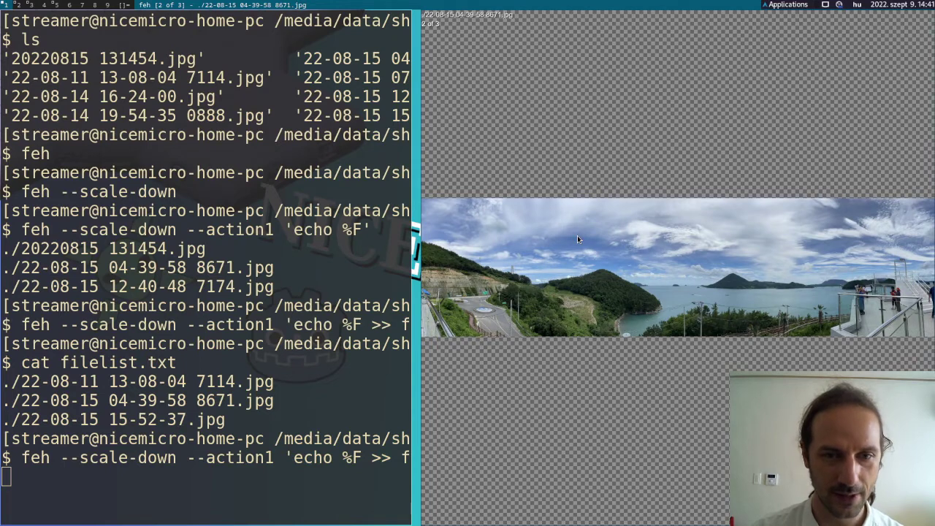
pyautogui.press('q')
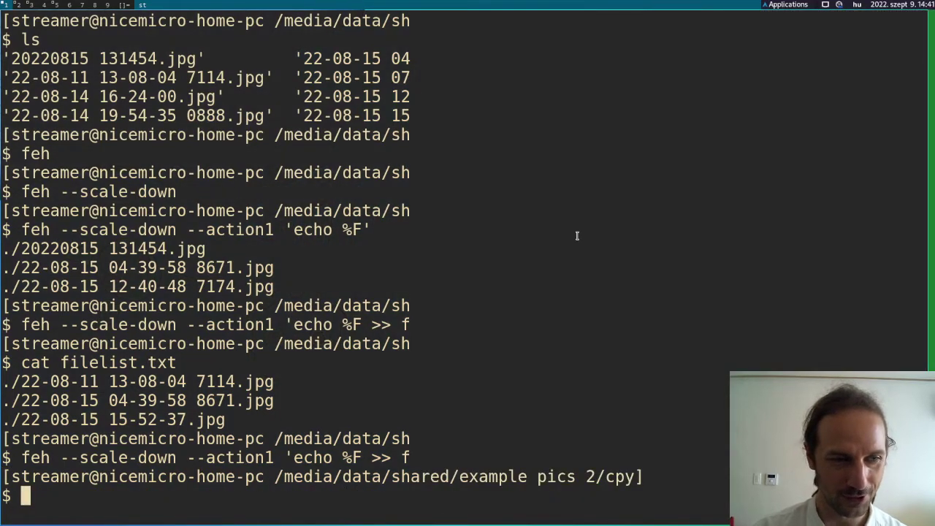
# Print filelist2.txt with cat, then highlight its file names and the echo action in the earlier feh command
pyautogui.write('cat filelist2')
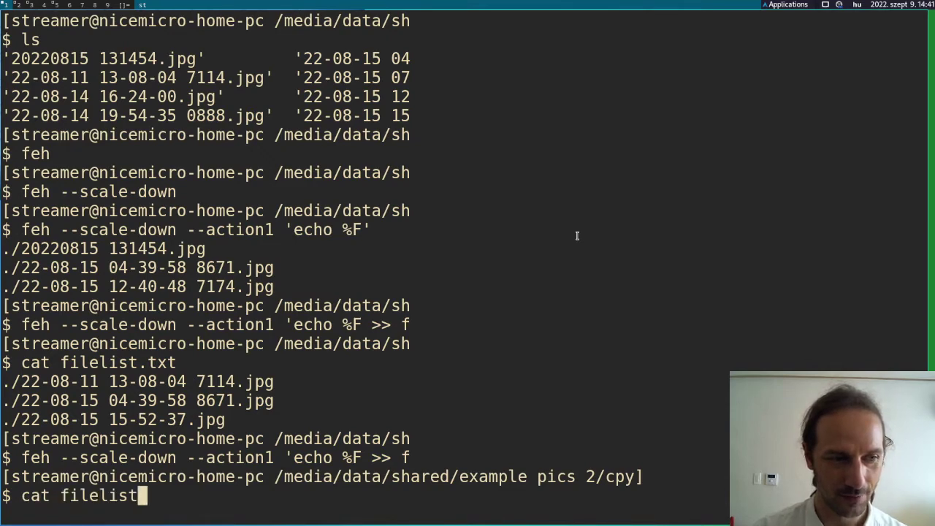
pyautogui.press('Tab')
pyautogui.press('Return')
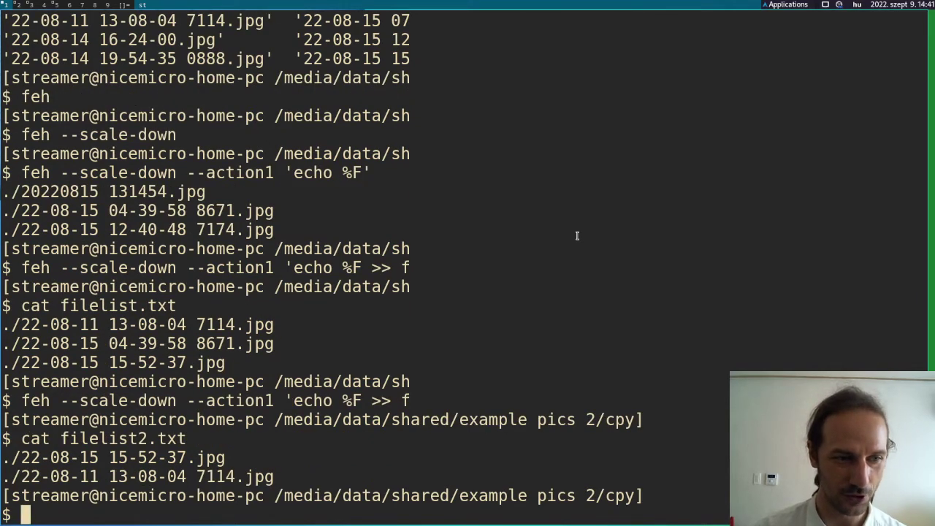
pyautogui.moveTo(9, 461); pyautogui.dragTo(280, 475)
pyautogui.click(280, 475)
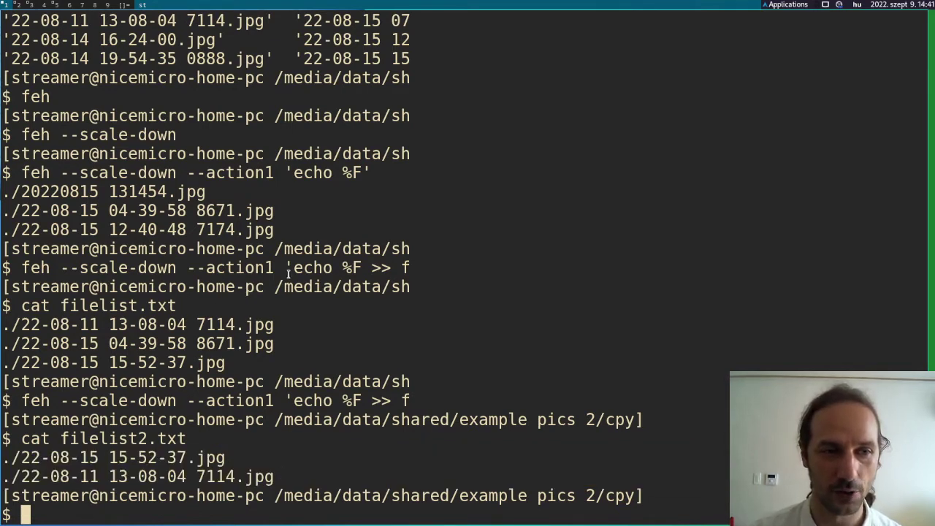
pyautogui.moveTo(293, 269); pyautogui.dragTo(396, 269)
pyautogui.click(220, 367)
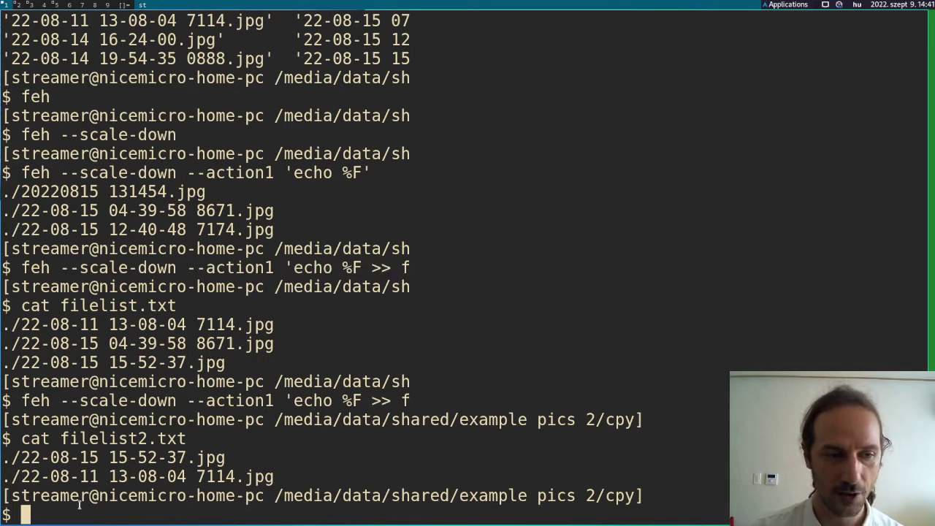
# Discard the recalled command and clear the terminal screen
pyautogui.press('Up')
pyautogui.press('Up')
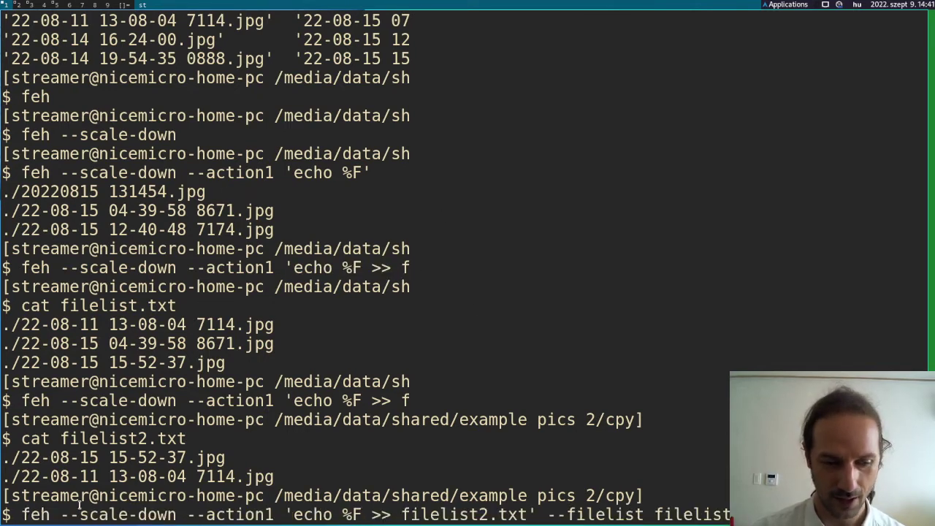
pyautogui.hotkey('ctrl', 'u')
pyautogui.write('clear')
pyautogui.hotkey('ctrl', 'l')
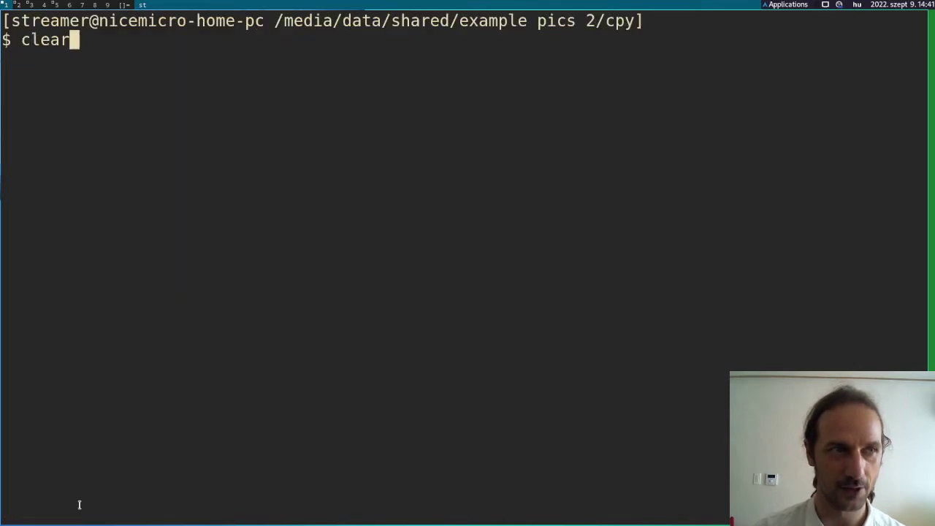
# Recall the earlier feh --filelist command and replace its final filelist.txt argument with a single dash for standard input
pyautogui.press('Up')
pyautogui.press('Up')
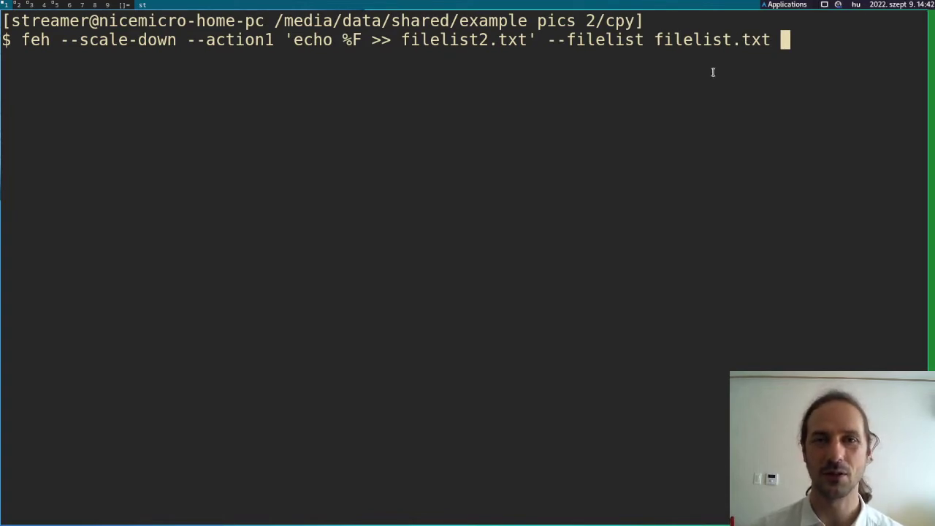
pyautogui.press('Left')
pyautogui.press('Left')
pyautogui.press('Left')
pyautogui.press('Left')
pyautogui.press('Left')
pyautogui.press('Left')
pyautogui.press('Left')
pyautogui.press('Left')
pyautogui.press('Left')
pyautogui.press('Left')
pyautogui.press('Left')
pyautogui.press('Left')
pyautogui.press('Left')
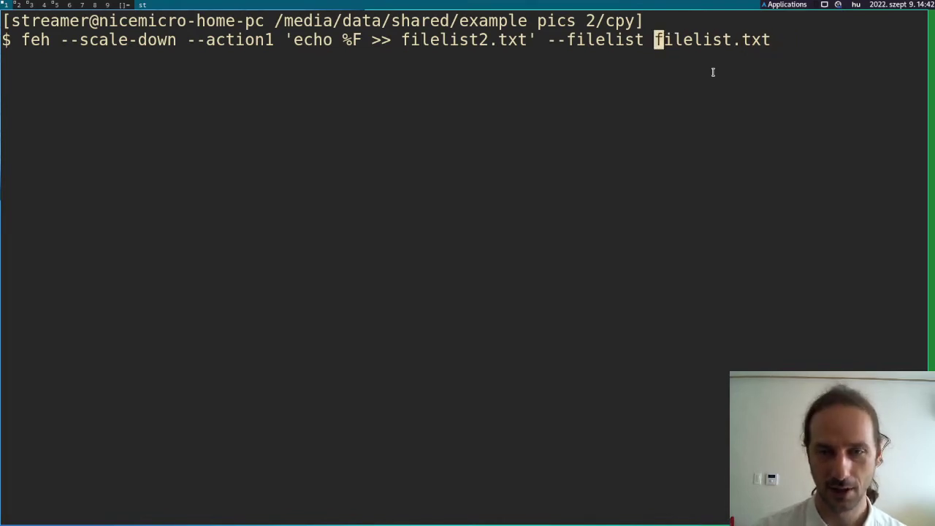
pyautogui.write('-')
pyautogui.press('Left')
pyautogui.press('Left')
pyautogui.press('Right')
pyautogui.press('Left')
pyautogui.press('Right')
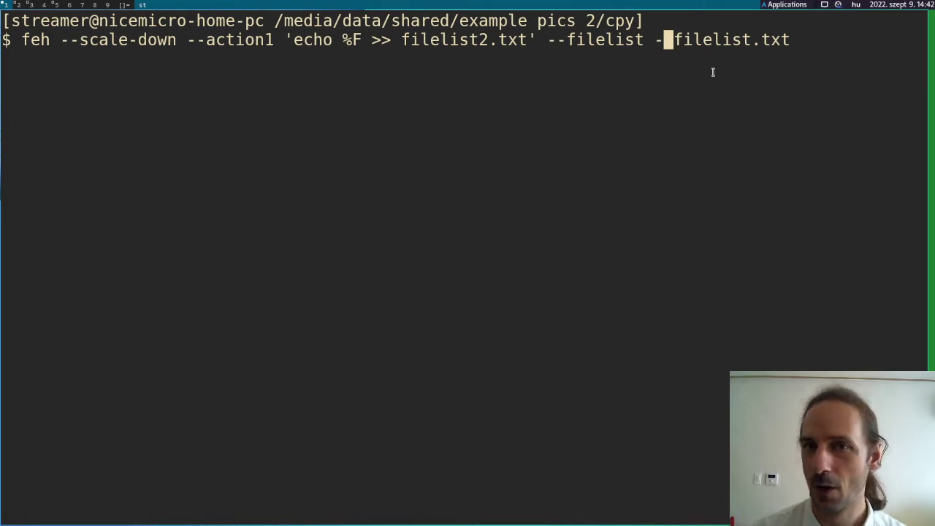
pyautogui.press('Right')
pyautogui.press('Right')
pyautogui.press('Right')
pyautogui.press('Left')
pyautogui.press('Left')
pyautogui.press('Left')
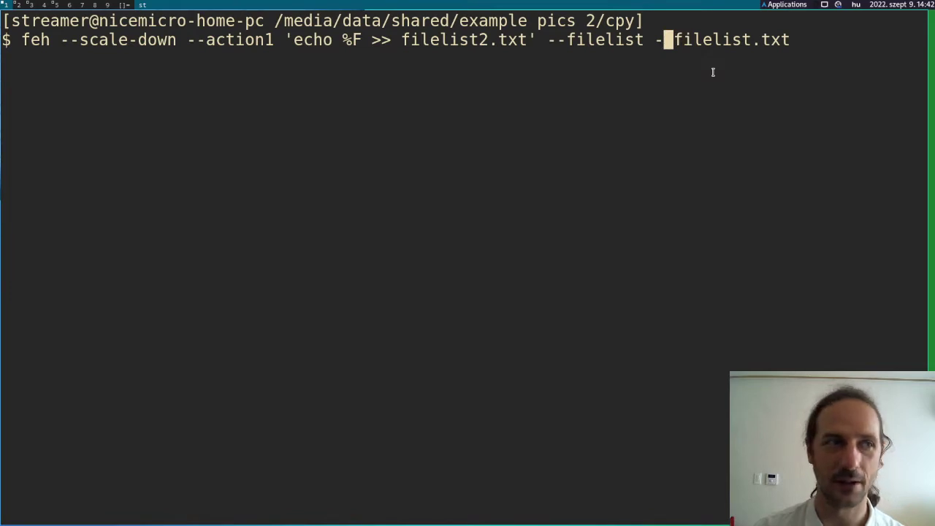
pyautogui.press('Delete')
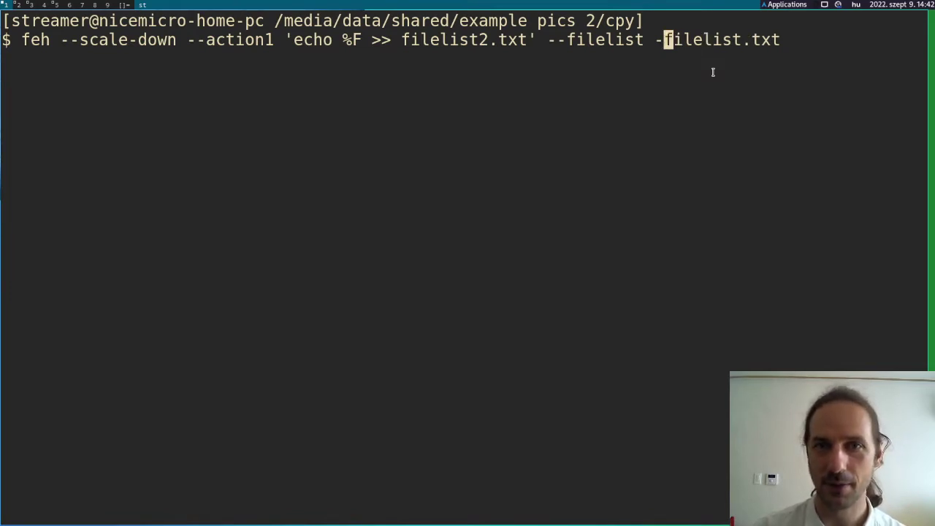
pyautogui.press('Delete')
pyautogui.press('Delete')
pyautogui.press('Delete')
pyautogui.press('Delete')
pyautogui.press('Delete')
pyautogui.press('Delete')
pyautogui.press('Delete')
pyautogui.press('Delete')
pyautogui.press('Delete')
pyautogui.press('Delete')
pyautogui.press('Delete')
pyautogui.press('Delete')
# Prefix the feh command with cat filelist.txt and a pipe, keeping the dash as the --filelist argument
pyautogui.press('Home')
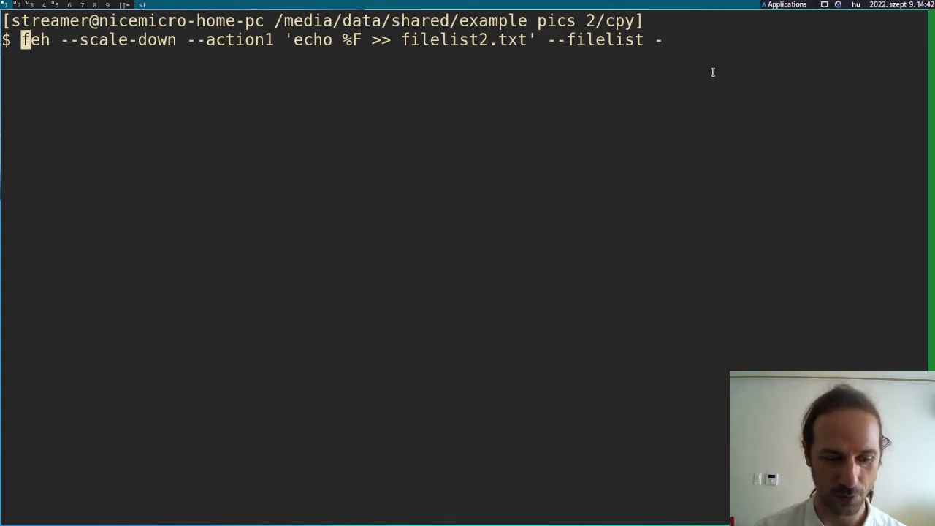
pyautogui.write('cat')
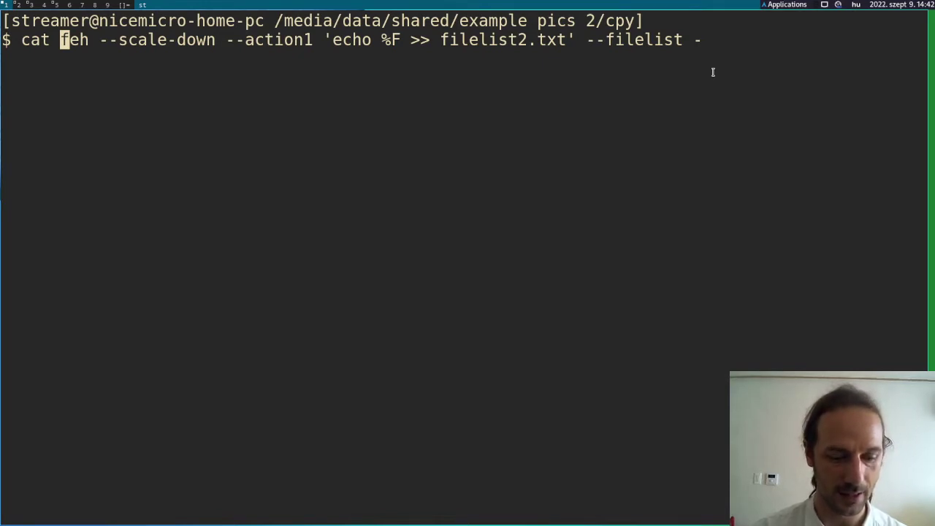
pyautogui.write('filelist')
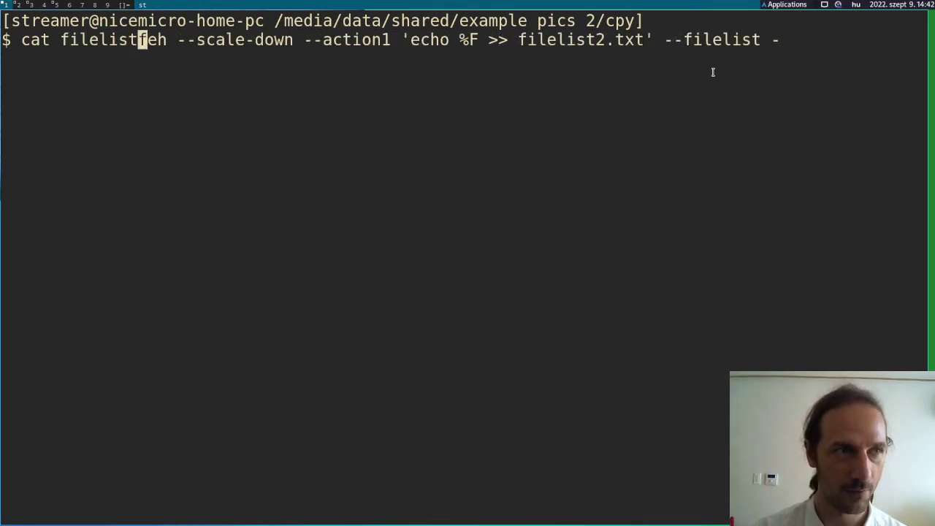
pyautogui.write('.txt ')
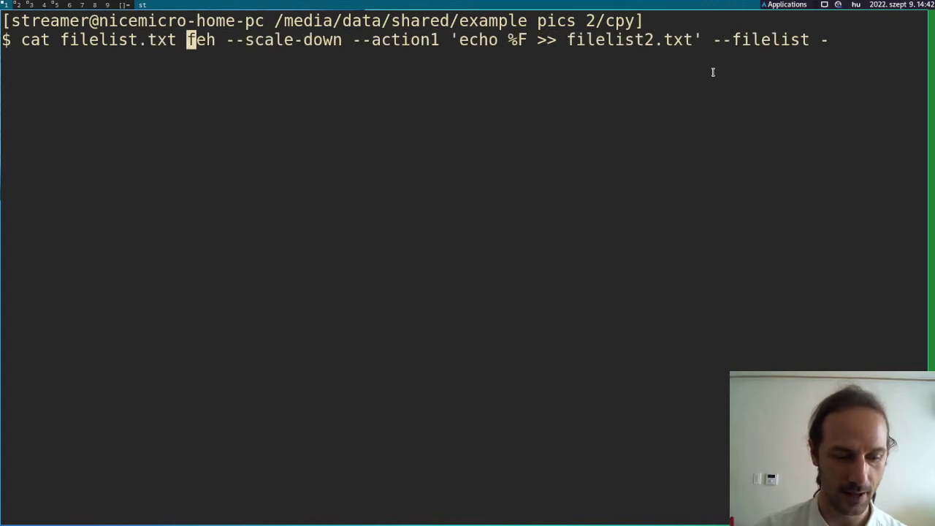
pyautogui.write('|')
pyautogui.press('End')
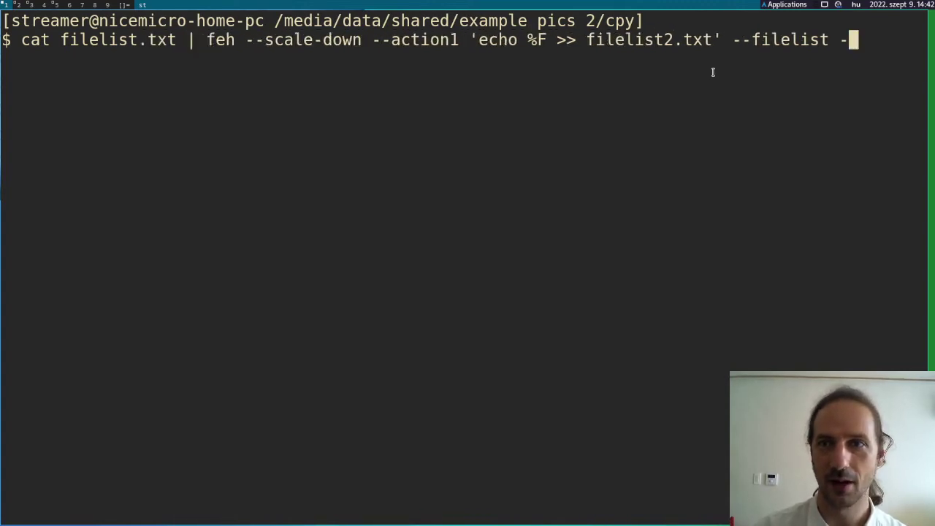
pyautogui.press('BackSpace')
pyautogui.write('-')
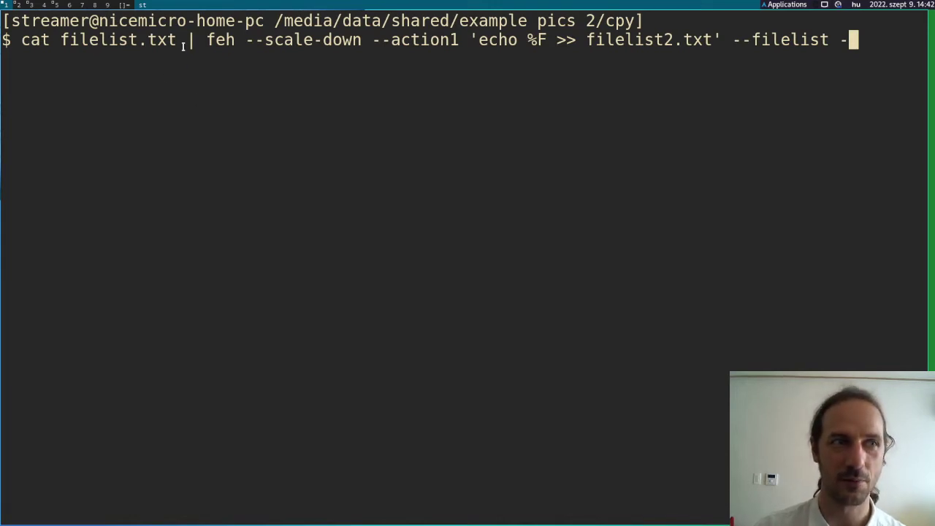
# Run the piped feh command, page through the loaded pictures, and quit the viewer
pyautogui.press('Return')
pyautogui.press('Right')
pyautogui.press('Right')
pyautogui.press('Right')
pyautogui.press('Right')
pyautogui.press('Left')
pyautogui.press('Right')
pyautogui.press('q')
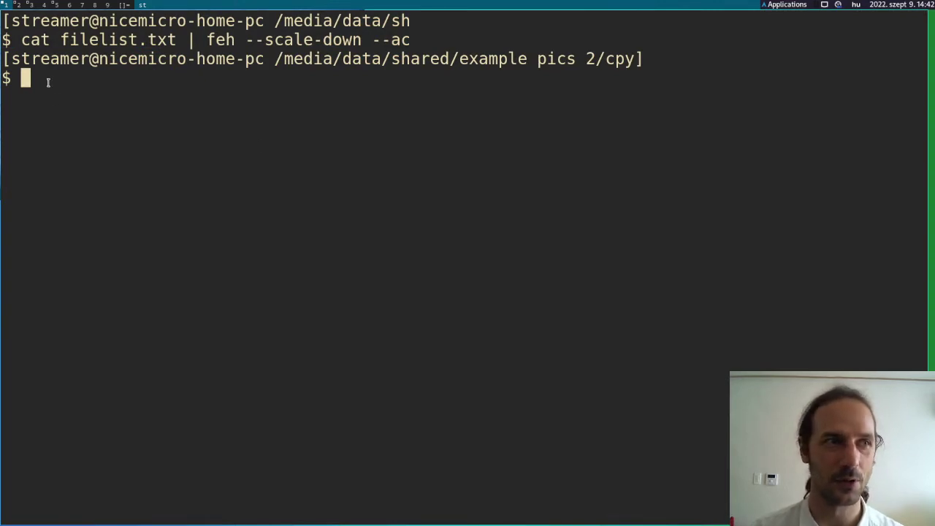
# Highlight cat filelist.txt in the previous command, and count the lines of filelist.txt with wc -l
pyautogui.moveTo(22, 43); pyautogui.dragTo(174, 42)
pyautogui.click(173, 42)
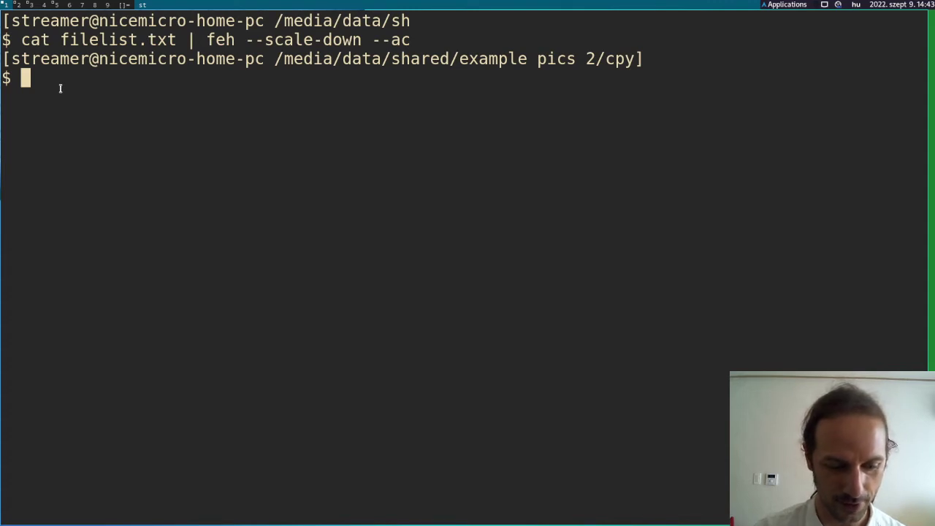
pyautogui.write('wc -é')
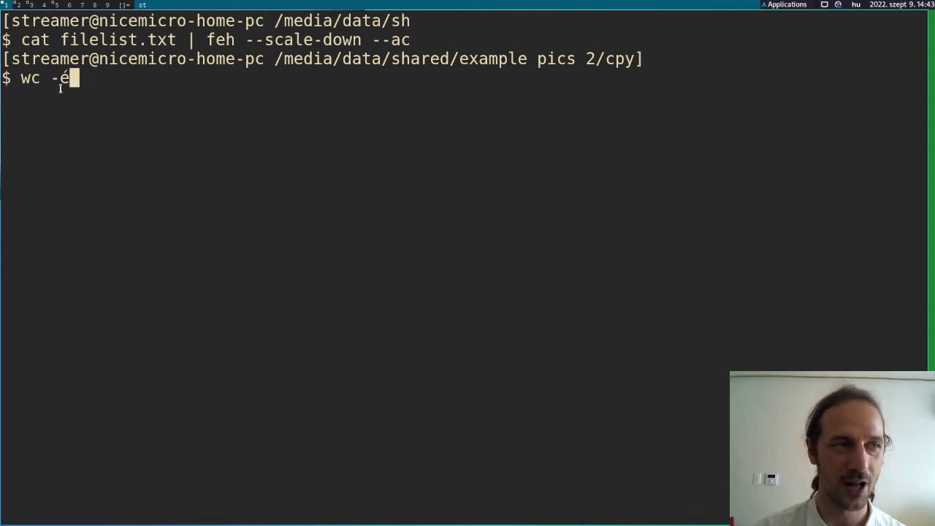
pyautogui.press('BackSpace')
pyautogui.write('l ')
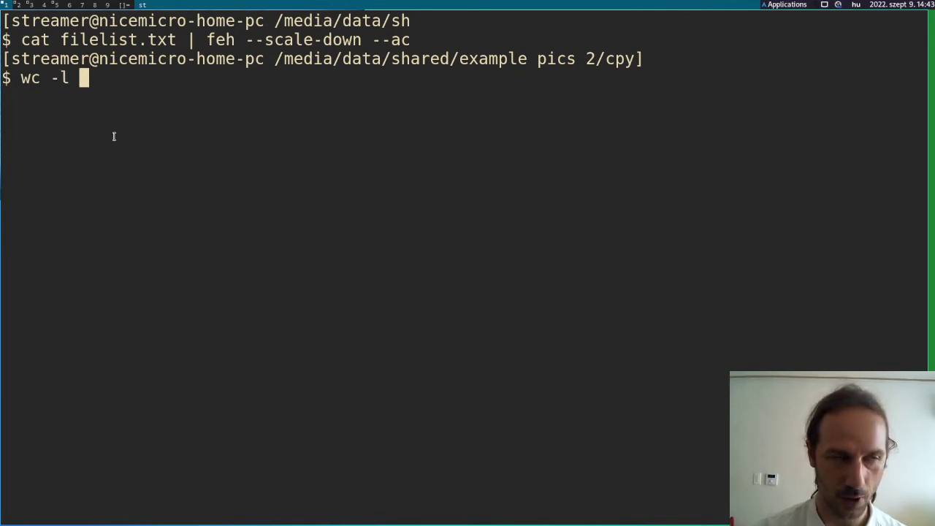
pyautogui.write('filelist.txt')
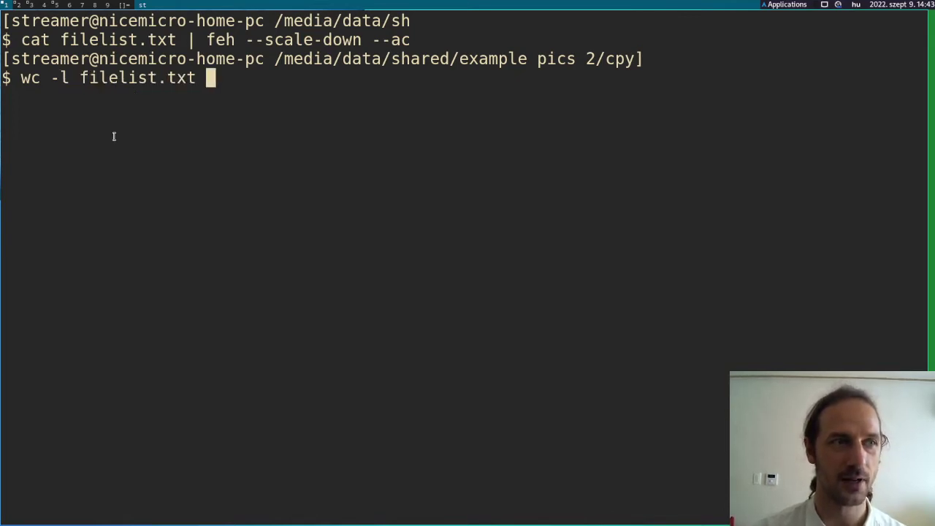
pyautogui.press('Return')
# Highlight the line count and file name in the wc output, and clear the selection
pyautogui.doubleClick(5, 97)
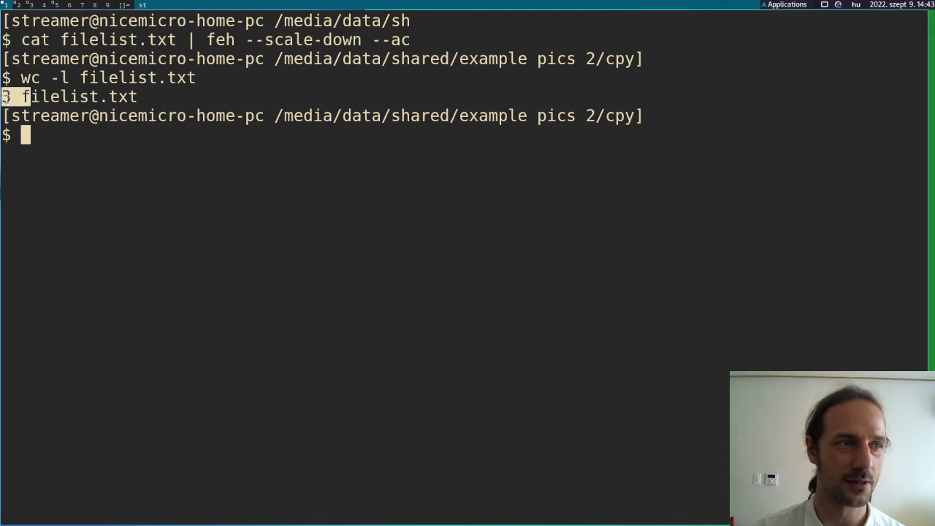
pyautogui.click(7, 96)
pyautogui.doubleClick(6, 96)
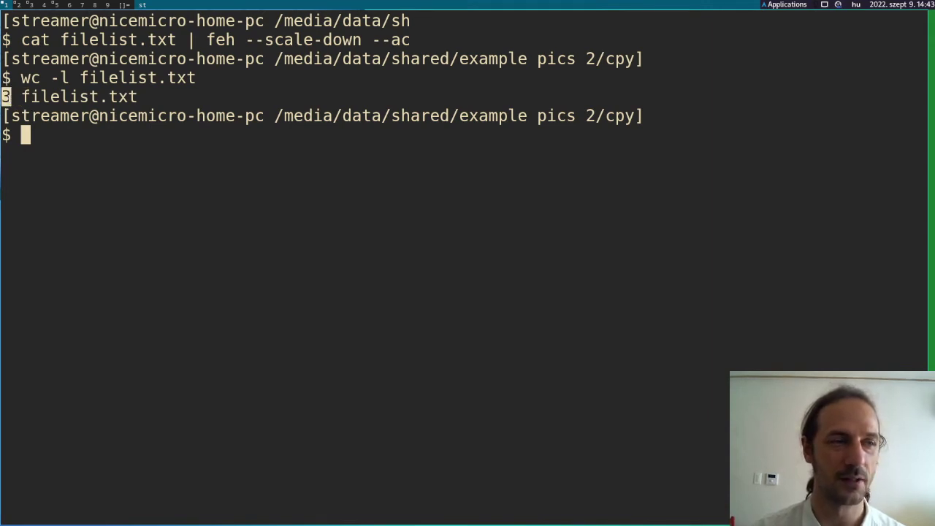
pyautogui.moveTo(6, 96); pyautogui.dragTo(140, 97)
pyautogui.click(139, 98)
pyautogui.tripleClick(140, 98)
pyautogui.click(34, 144)
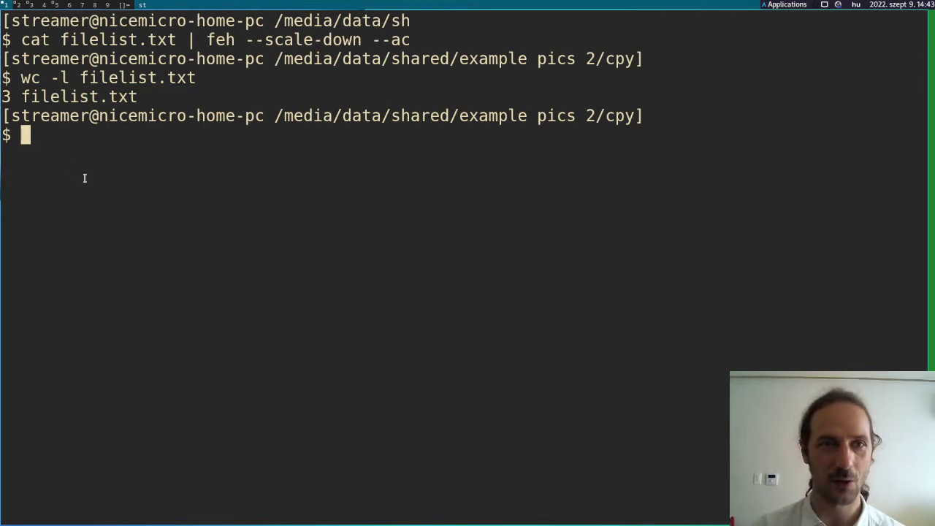
# Recall the feh command that loads filelist.txt and replace echo with mv in its action 1
pyautogui.press('Up')
pyautogui.press('Up')
pyautogui.press('Up')
pyautogui.press('Up')
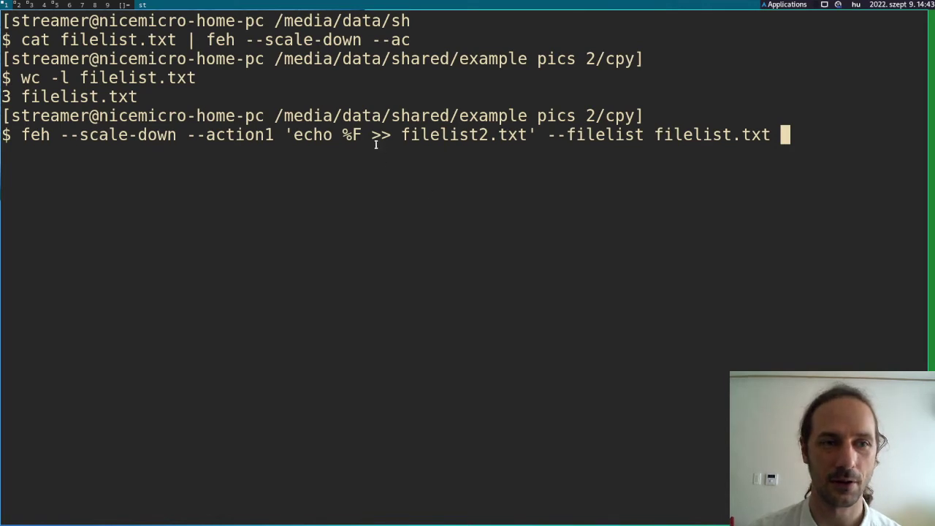
pyautogui.press('Left')
pyautogui.press('Left')
pyautogui.press('Left')
pyautogui.press('Left')
pyautogui.press('Left')
pyautogui.press('Left')
pyautogui.press('Left')
pyautogui.press('Left')
pyautogui.press('Left')
pyautogui.press('Left')
pyautogui.press('Left')
pyautogui.press('Left')
pyautogui.press('Left')
pyautogui.press('Left')
pyautogui.press('Left')
pyautogui.press('Left')
pyautogui.press('Left')
pyautogui.press('Left')
pyautogui.press('Left')
pyautogui.press('Left')
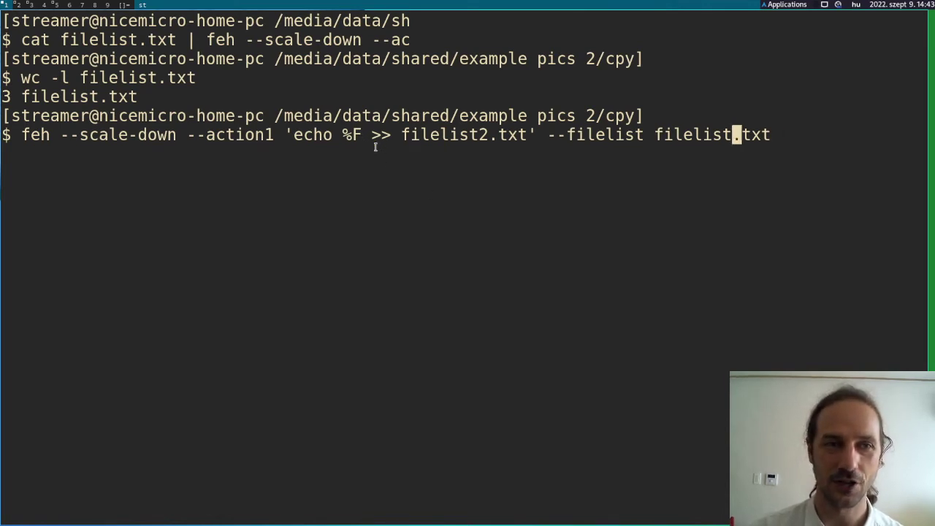
pyautogui.press('Left')
pyautogui.press('Left')
pyautogui.press('Left')
pyautogui.press('Left')
pyautogui.press('Left')
pyautogui.press('Left')
pyautogui.press('Left')
pyautogui.press('Left')
pyautogui.press('Left')
pyautogui.press('Left')
pyautogui.press('Left')
pyautogui.press('Left')
pyautogui.press('Left')
pyautogui.press('Left')
pyautogui.press('Left')
pyautogui.press('Left')
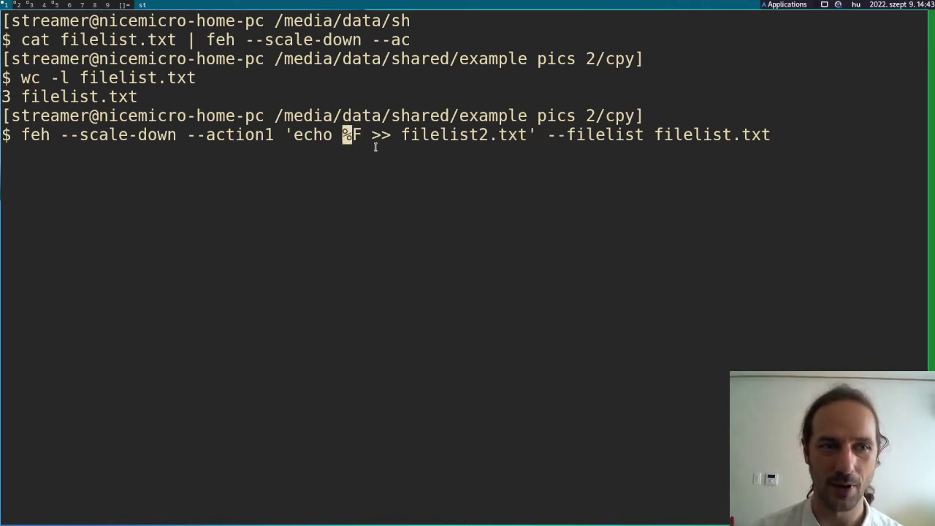
pyautogui.press('BackSpace')
pyautogui.press('BackSpace')
pyautogui.press('BackSpace')
pyautogui.press('BackSpace')
pyautogui.write('mv')
# Replace the redirect to filelist2.txt after %F with other_dir, making the action 'mv %F other_dir'
pyautogui.press('Right')
pyautogui.press('Right')
pyautogui.press('Right')
pyautogui.press('Right')
pyautogui.press('Delete')
pyautogui.press('Delete')
pyautogui.press('Delete')
pyautogui.press('Delete')
pyautogui.press('Delete')
pyautogui.press('Delete')
pyautogui.press('Delete')
pyautogui.press('Delete')
pyautogui.press('Delete')
pyautogui.press('Delete')
pyautogui.press('Delete')
pyautogui.press('Delete')
pyautogui.press('Delete')
pyautogui.press('Delete')
pyautogui.press('Delete')
pyautogui.press('Delete')
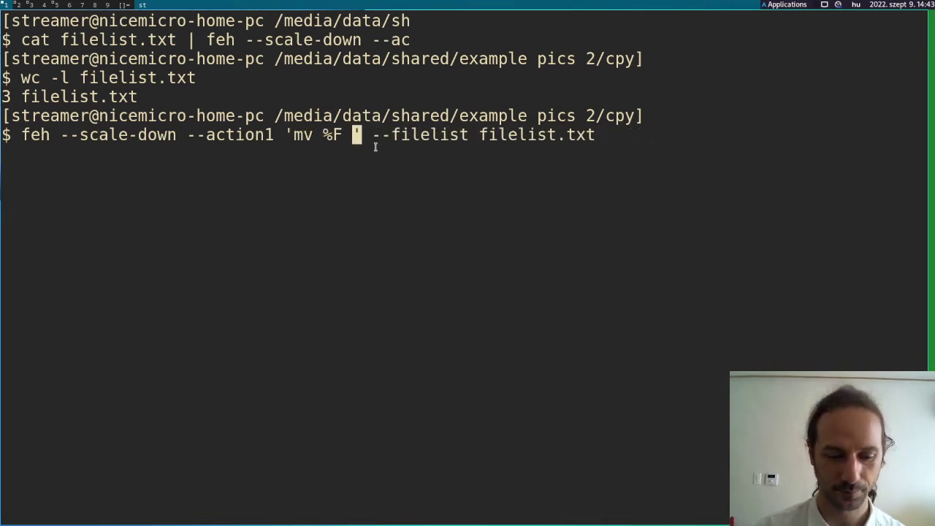
pyautogui.write('other_dir')
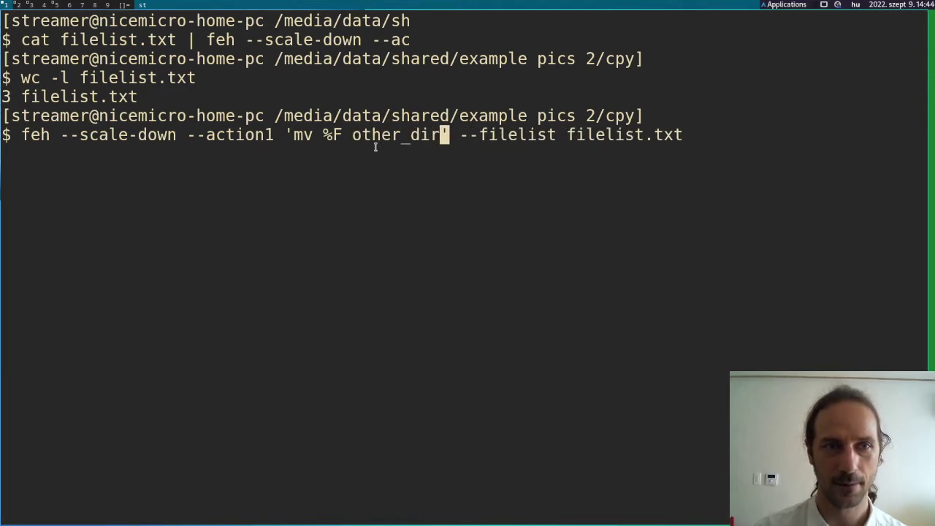
pyautogui.press('Right')
pyautogui.press('Left')
pyautogui.press('Left')
pyautogui.press('Right')
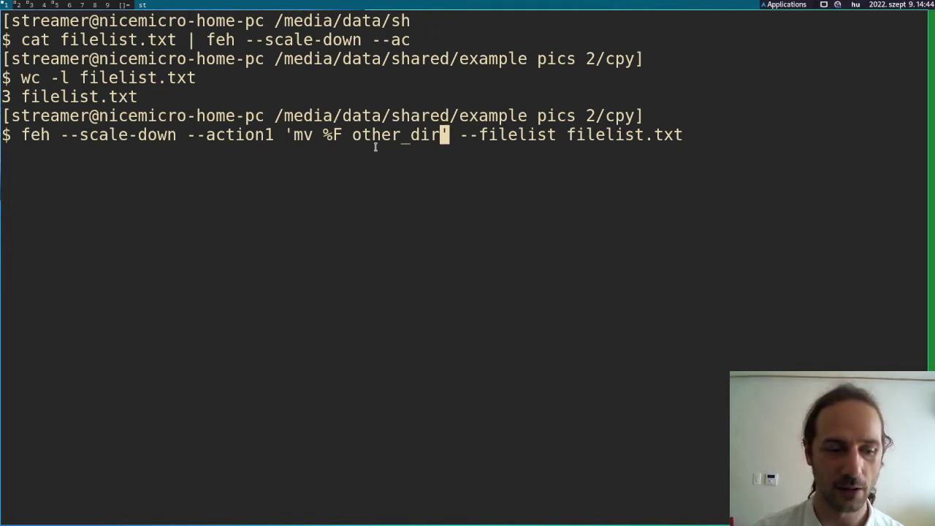
# Discard the edited feh command, empty the command line, and focus the terminal
pyautogui.press('Up')
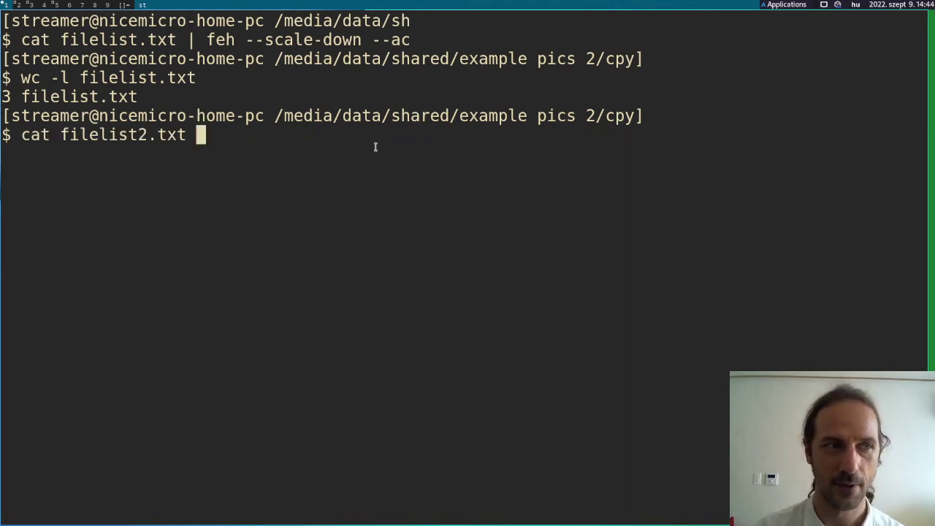
pyautogui.press('BackSpace')
pyautogui.press('BackSpace')
pyautogui.press('BackSpace')
pyautogui.press('BackSpace')
pyautogui.press('BackSpace')
pyautogui.press('BackSpace')
pyautogui.press('BackSpace')
pyautogui.press('BackSpace')
pyautogui.press('BackSpace')
pyautogui.press('BackSpace')
pyautogui.press('BackSpace')
pyautogui.press('BackSpace')
pyautogui.press('BackSpace')
pyautogui.press('BackSpace')
pyautogui.press('BackSpace')
pyautogui.press('BackSpace')
pyautogui.press('BackSpace')
pyautogui.press('BackSpace')
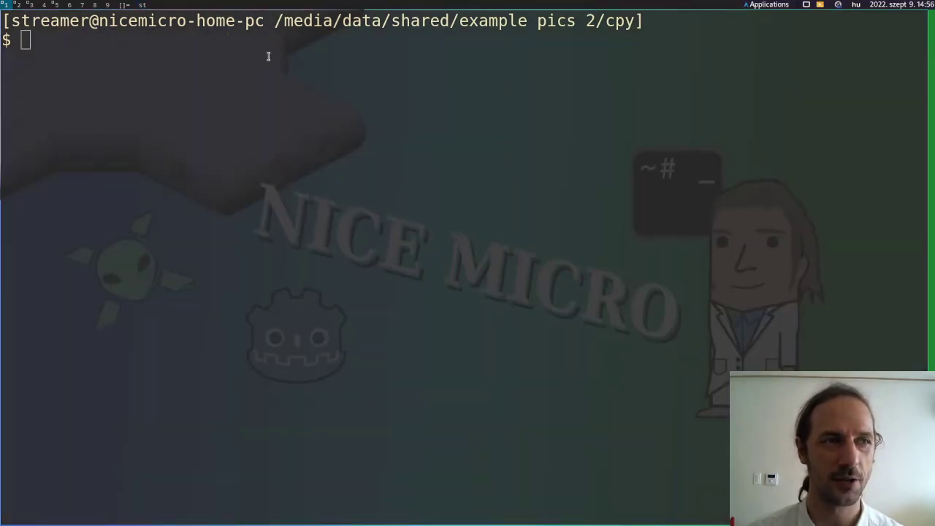
pyautogui.click(266, 53)
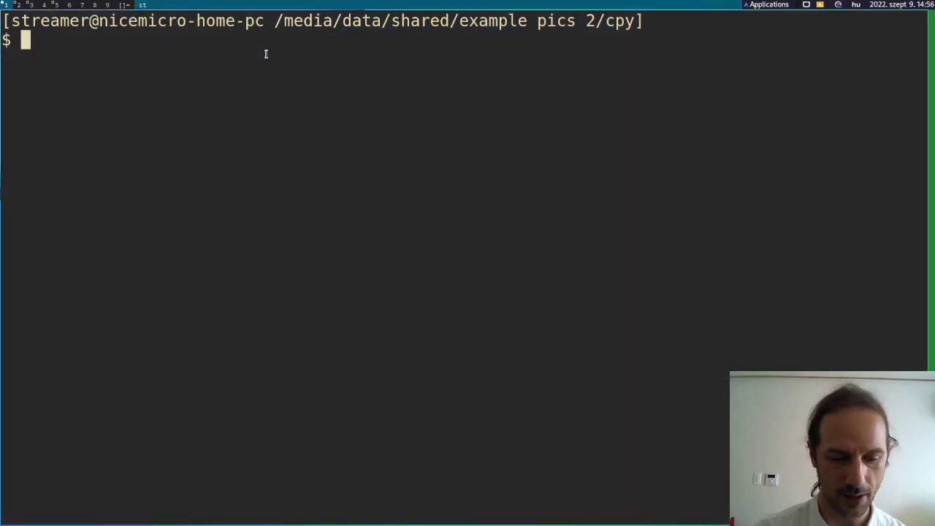
# Run 'feh --thumbnails' to show the folder's pictures in thumbnail mode
pyautogui.write('feh --')
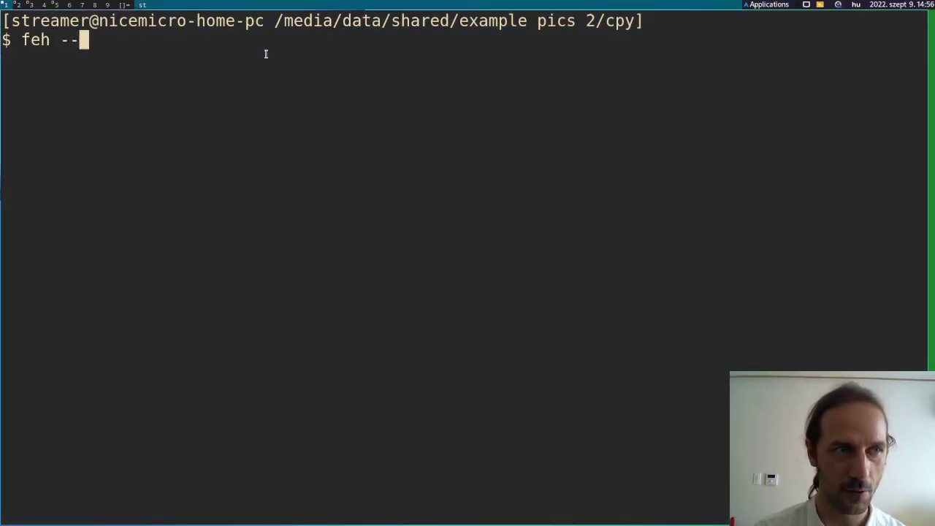
pyautogui.write('tj')
pyautogui.write('u')
pyautogui.press('BackSpace')
pyautogui.press('BackSpace')
pyautogui.write('humbnails')
pyautogui.press('Return')
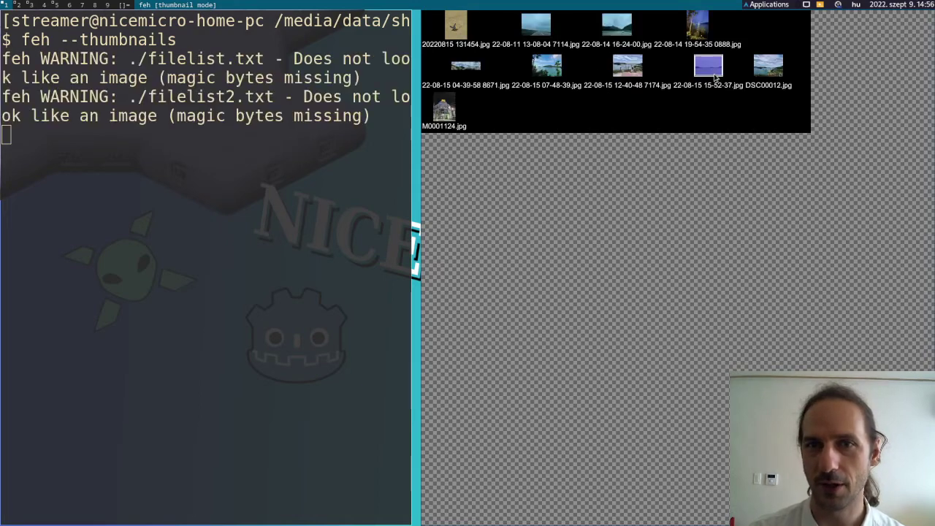
pyautogui.click(709, 67)
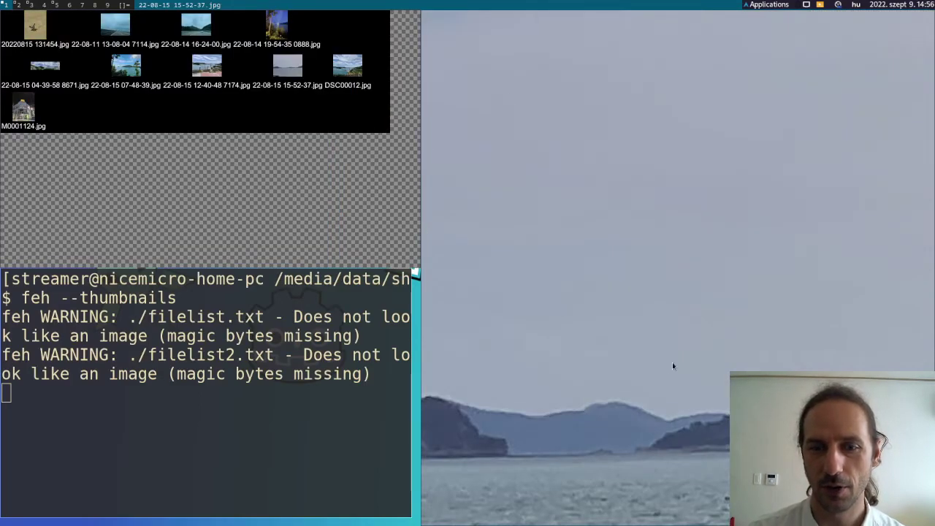
pyautogui.scroll(3, 613, 215)
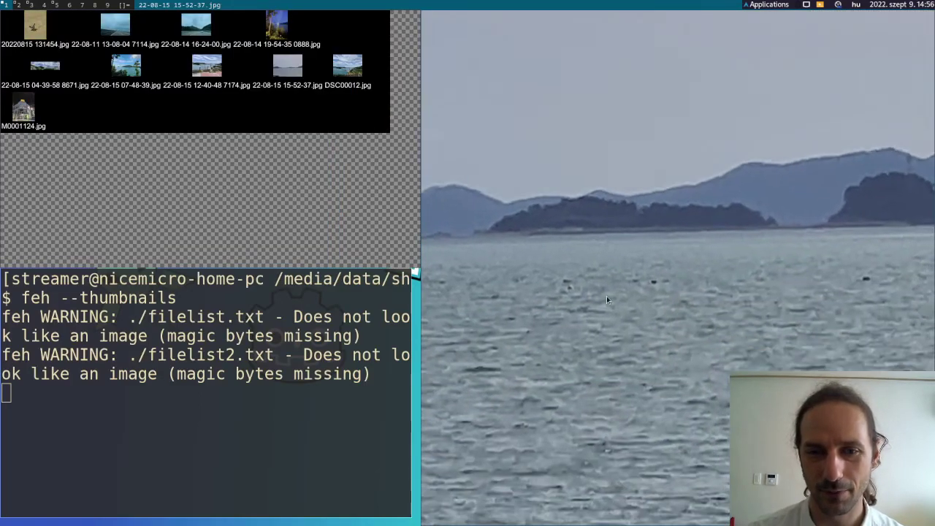
pyautogui.moveTo(580, 229); pyautogui.dragTo(694, 422)
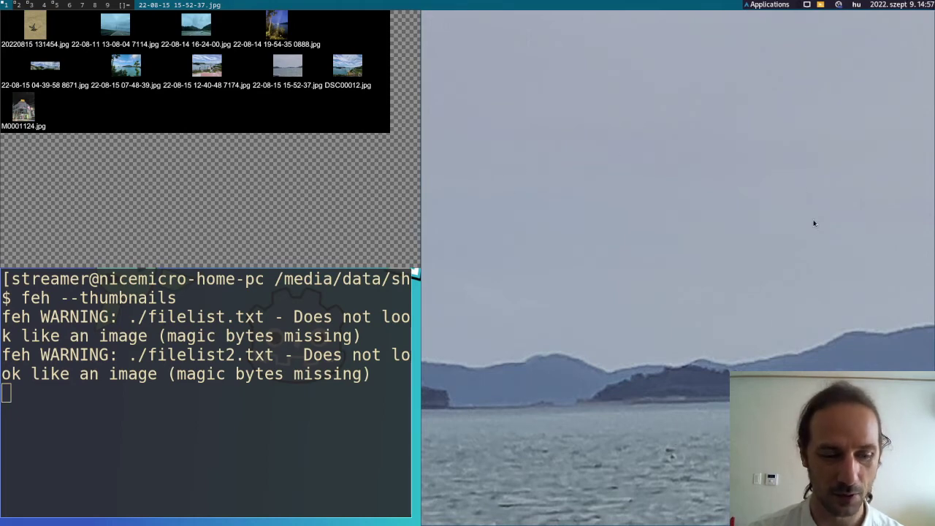
pyautogui.press('q')
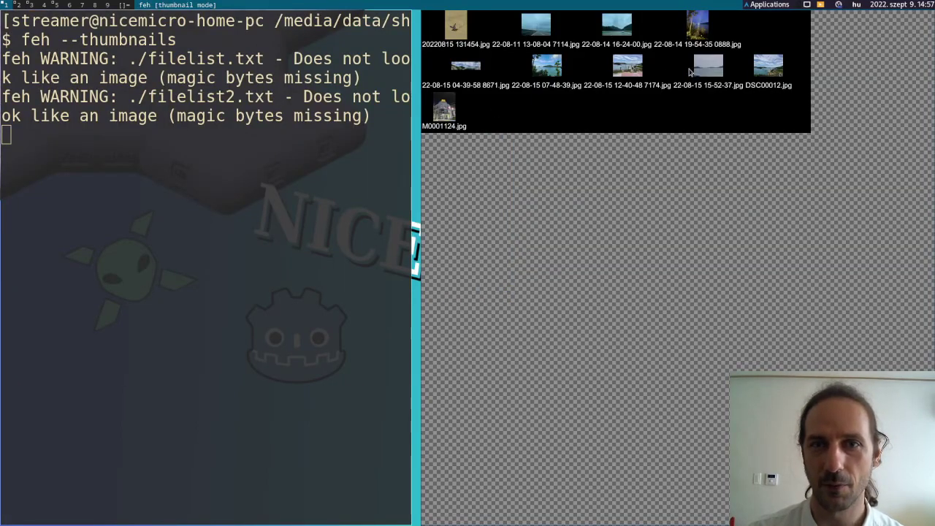
pyautogui.click(627, 66)
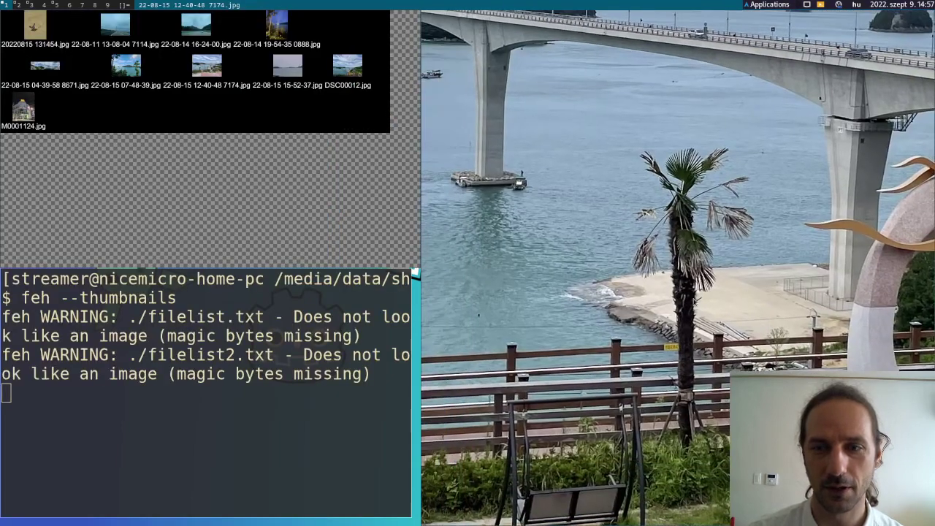
pyautogui.press('q')
pyautogui.press('q')
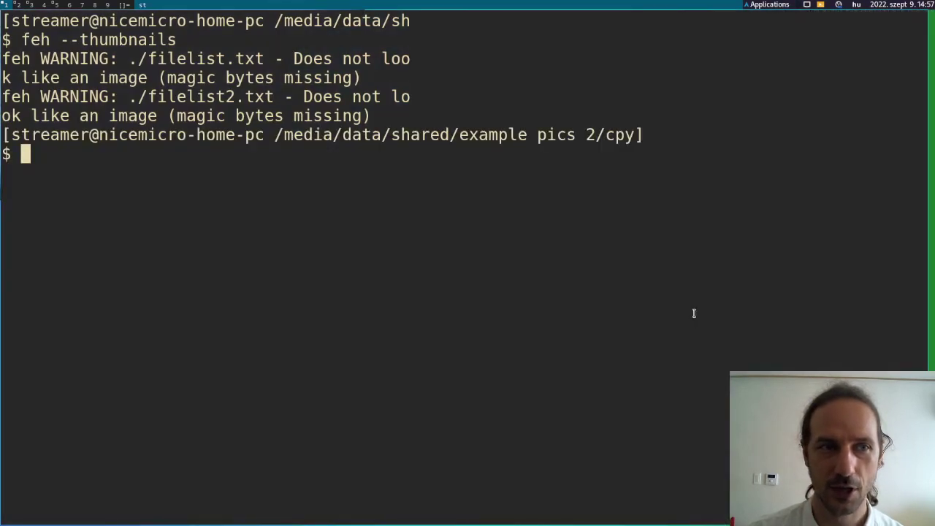
pyautogui.press('Up')
pyautogui.write('--scale-down')
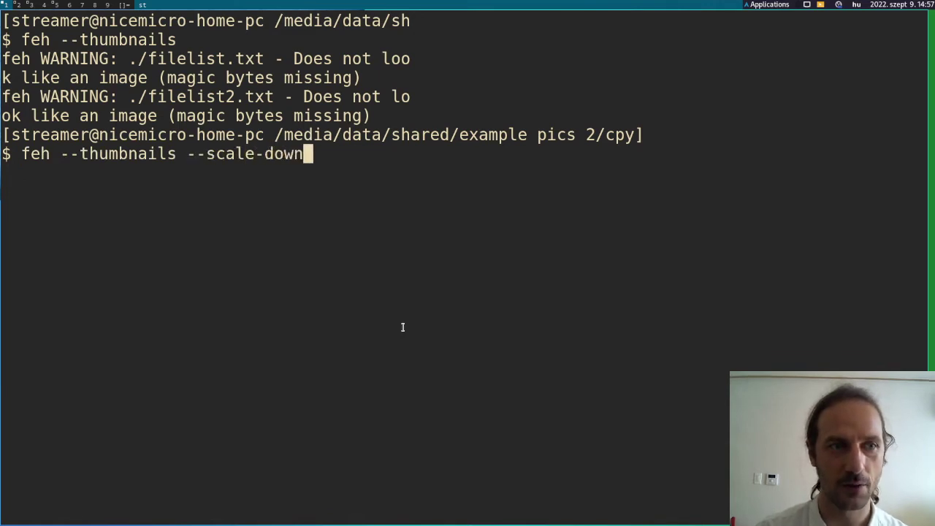
pyautogui.press('Return')
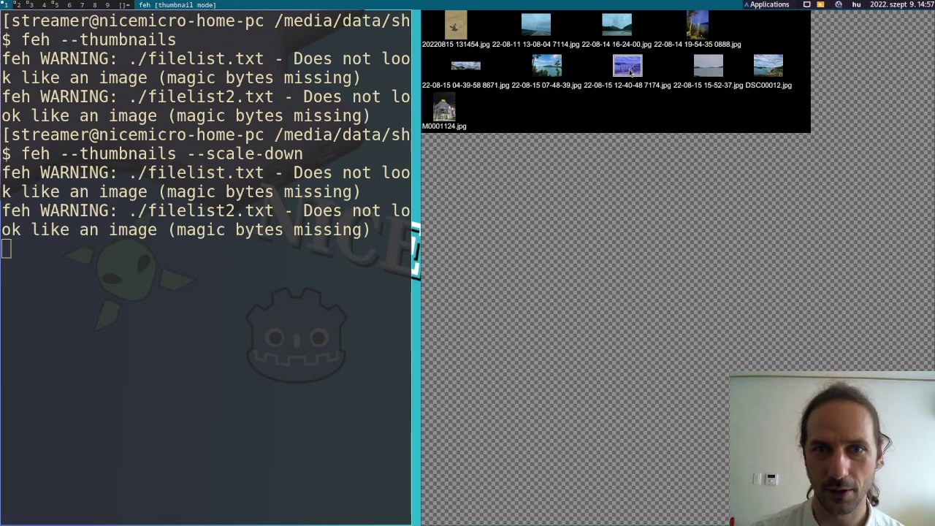
pyautogui.click(628, 65)
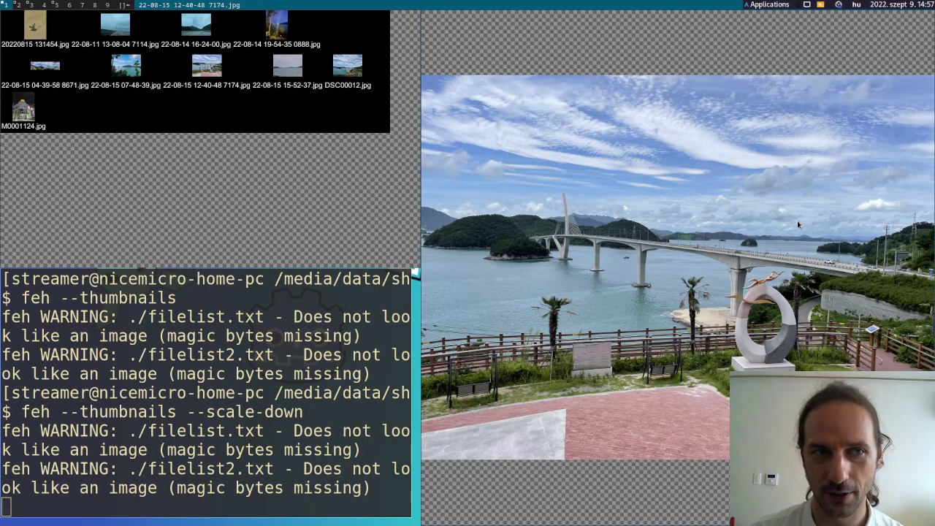
pyautogui.press('q')
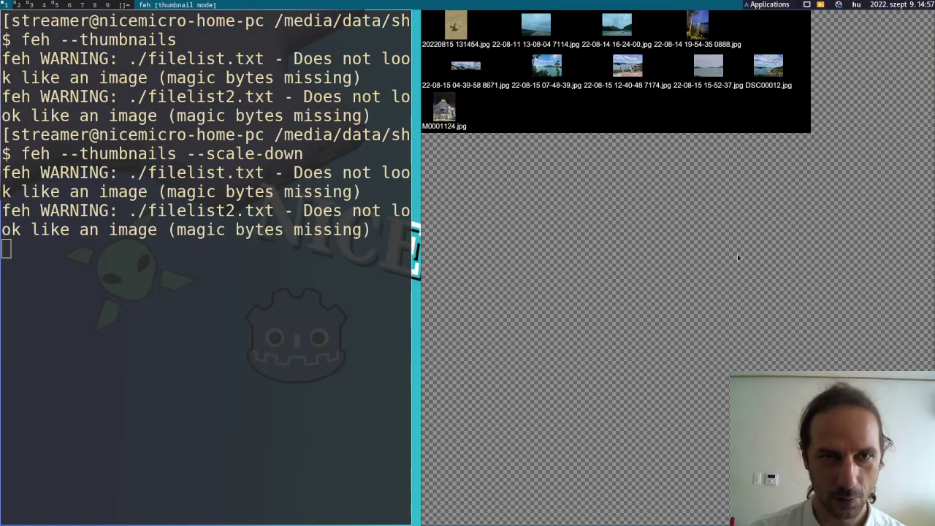
pyautogui.press('q')
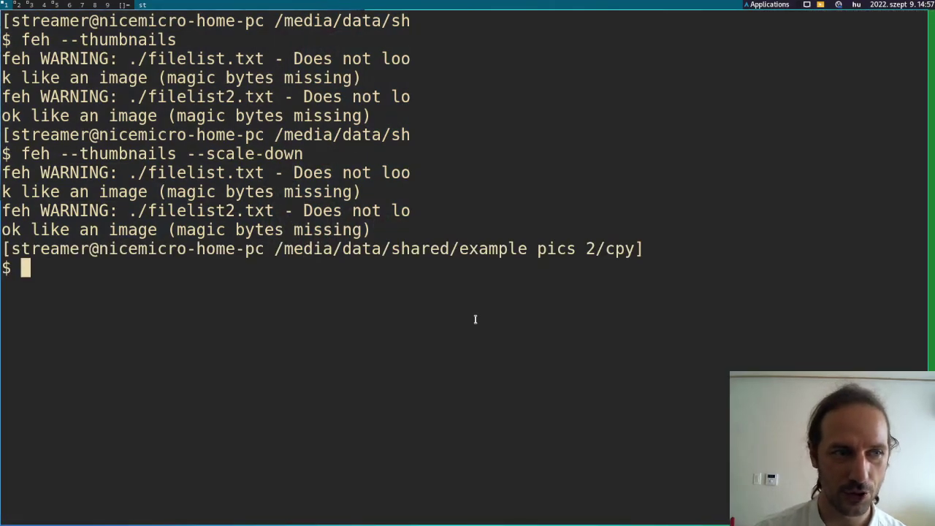
# Run 'feh --thumbnails --limit-width 1000 --thumb-height 250 --thumb-width 330 --scale-down'
pyautogui.press('Up')
pyautogui.press('Up')
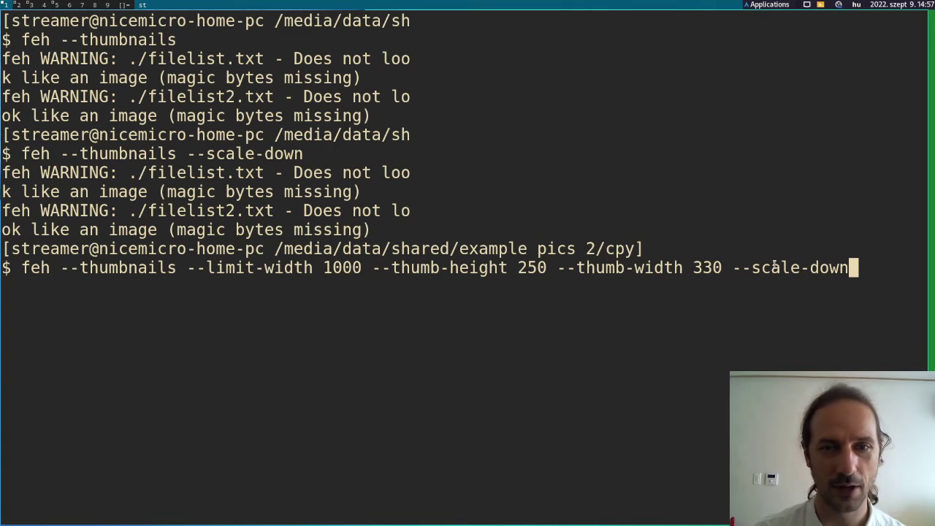
pyautogui.press('Return')
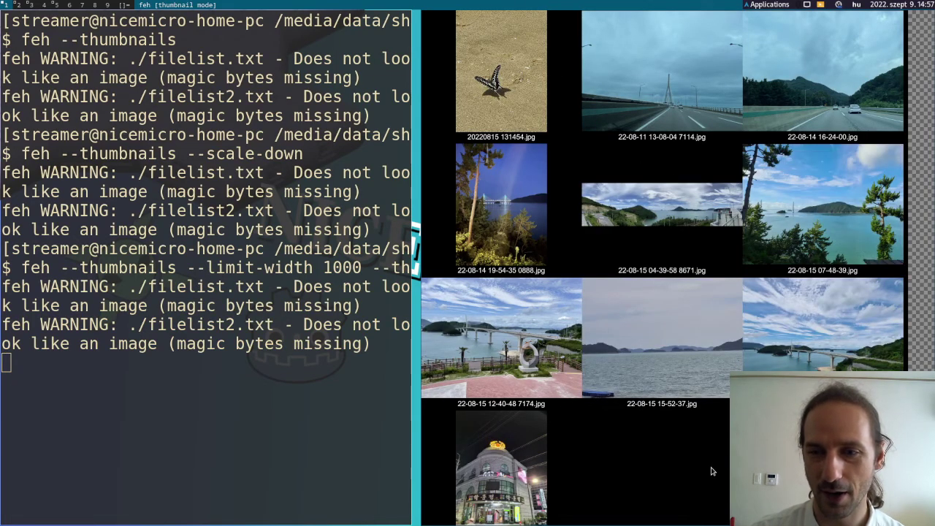
# Look over the larger thumbnails, view M0001124.jpg, and quit feh
pyautogui.scroll(-1, 663, 268)
pyautogui.scroll(1, 662, 268)
pyautogui.scroll(-1, 662, 268)
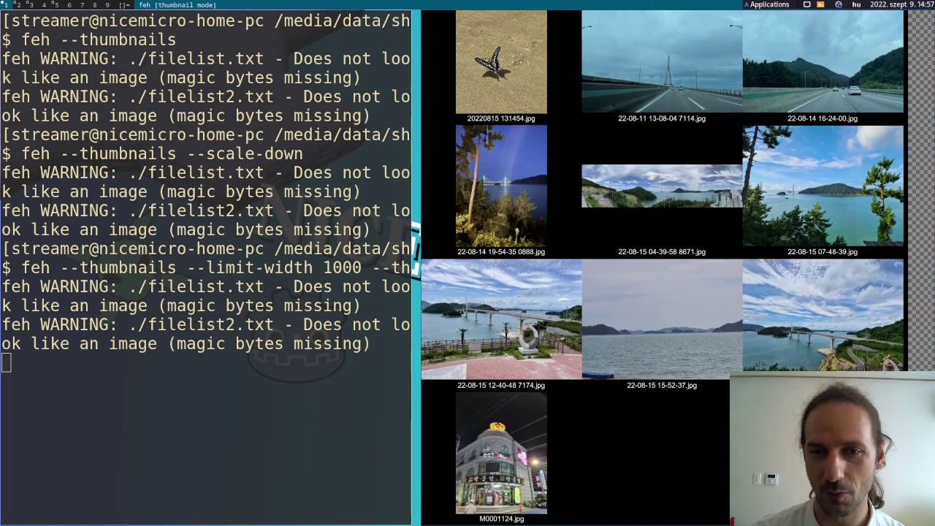
pyautogui.scroll(1, 663, 336)
pyautogui.scroll(-1, 903, 247)
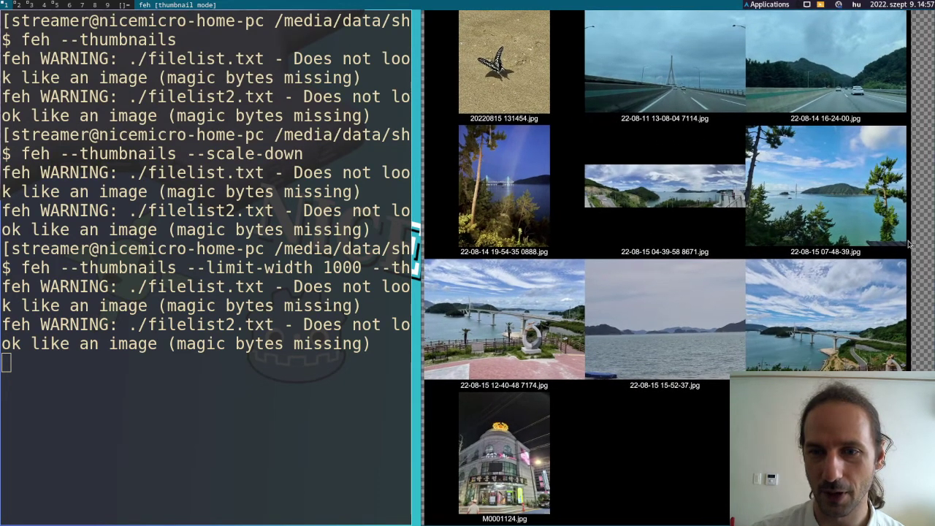
pyautogui.click(479, 421)
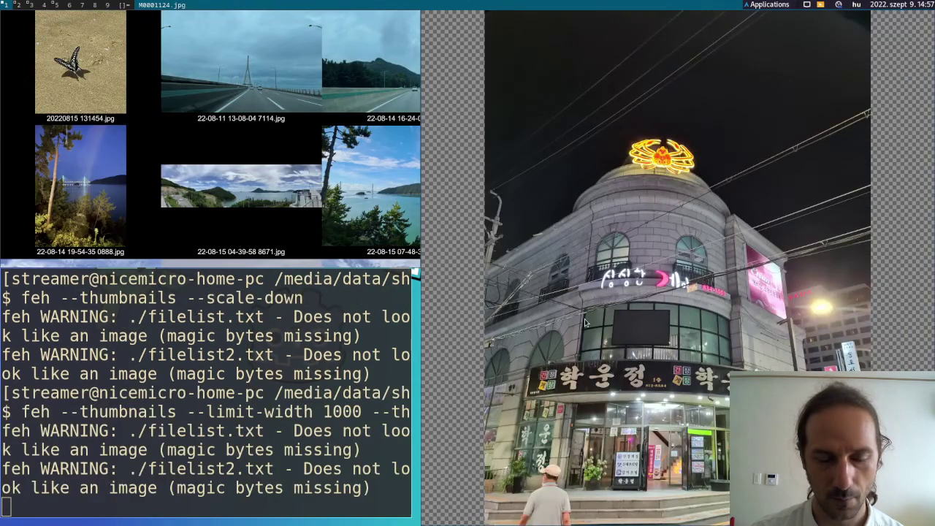
pyautogui.press('q')
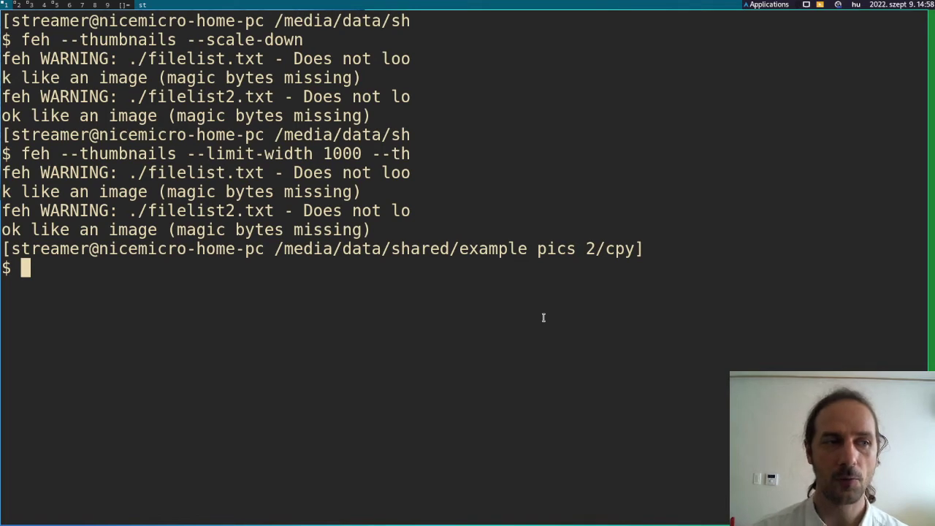
# Rerun the large-thumbnail feh command with '--filelist filelist.txt' appended
pyautogui.press('Up')
pyautogui.write('--fi')
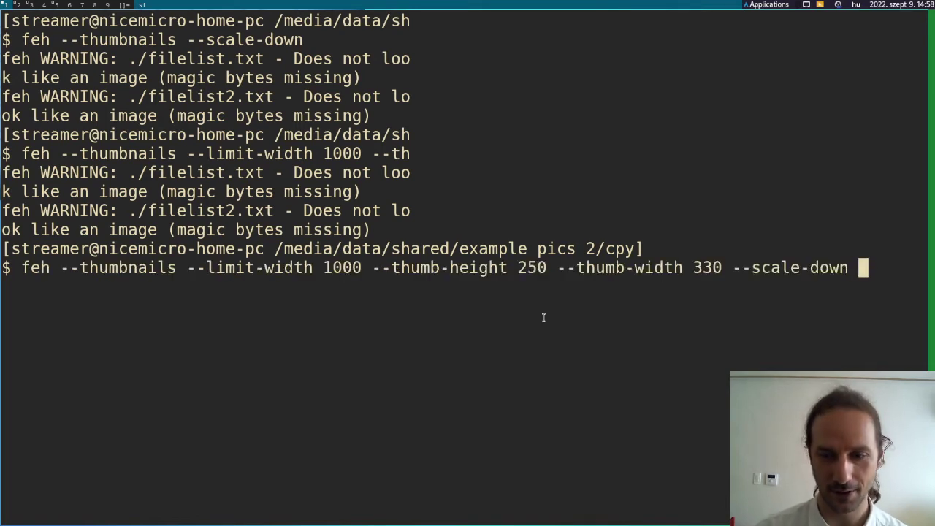
pyautogui.write('lelist f')
pyautogui.press('Tab')
pyautogui.write('.')
pyautogui.press('Tab')
pyautogui.press('Return')
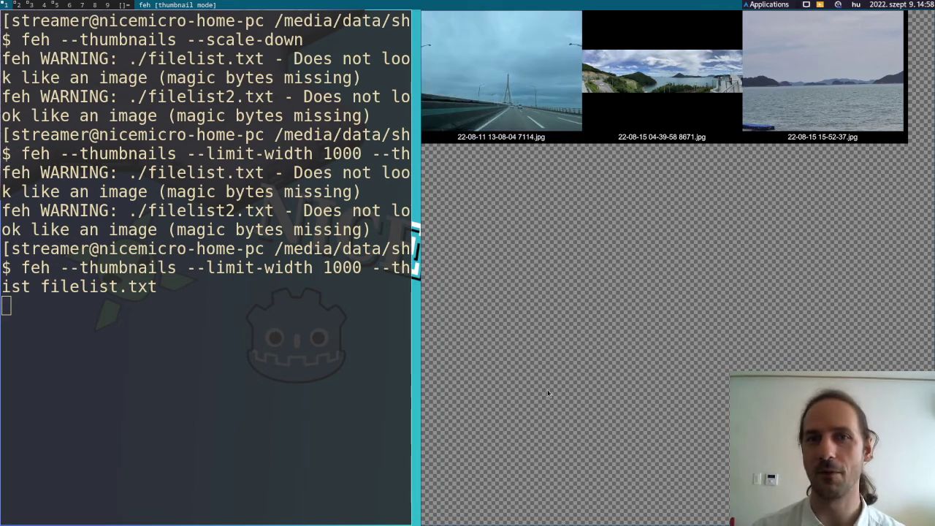
pyautogui.click(499, 87)
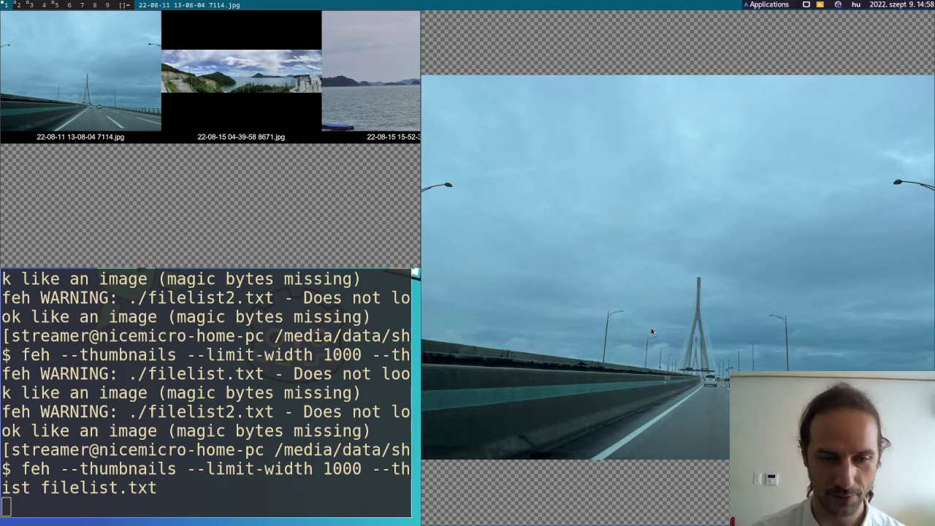
pyautogui.press('q')
pyautogui.click(852, 84)
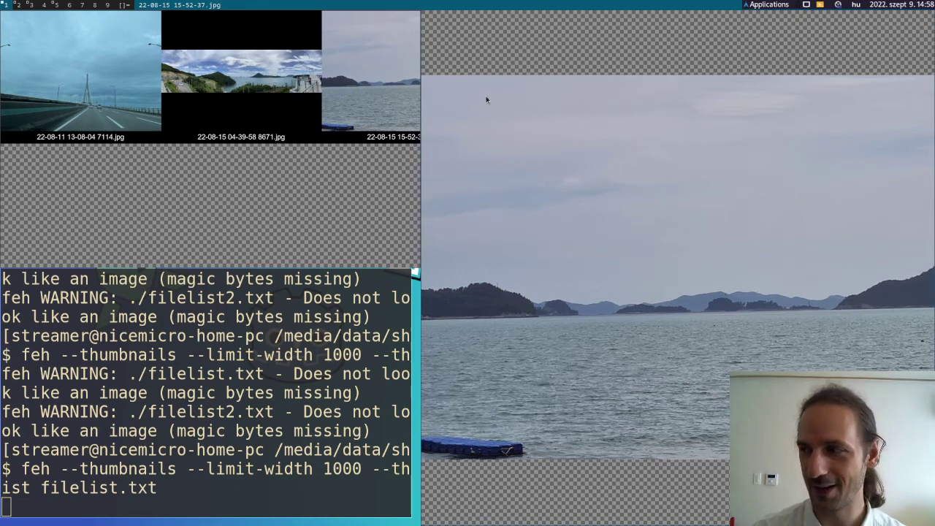
pyautogui.press('q')
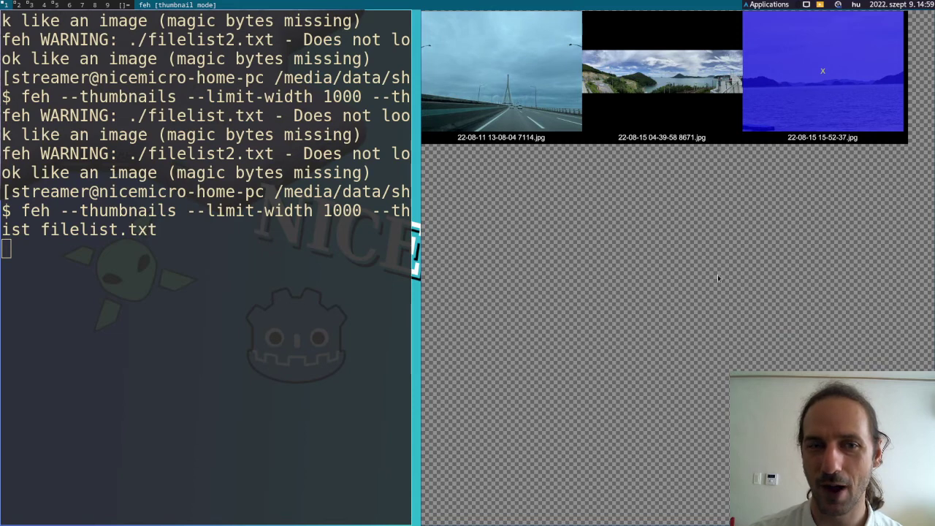
pyautogui.press('q')
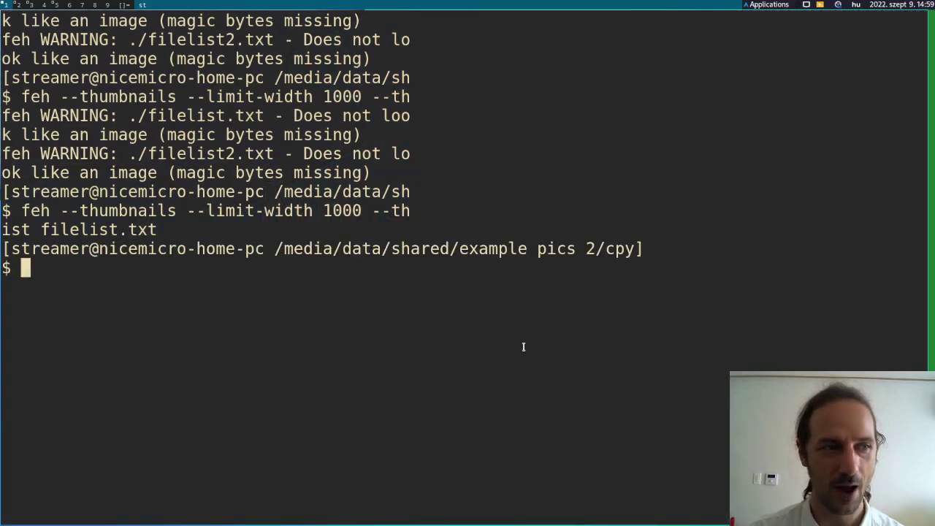
# Print filelist.txt with cat, highlight the picture paths it contains, and clear the selection
pyautogui.write('cart')
pyautogui.press('BackSpace')
pyautogui.press('BackSpace')
pyautogui.write('t filelist.txt')
pyautogui.press('Return')
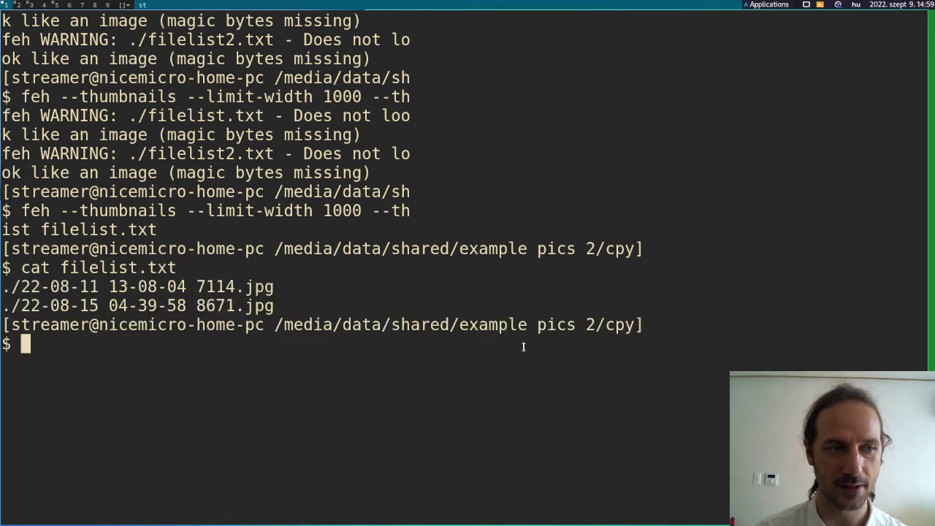
pyautogui.moveTo(16, 280); pyautogui.dragTo(282, 300)
pyautogui.click(294, 303)
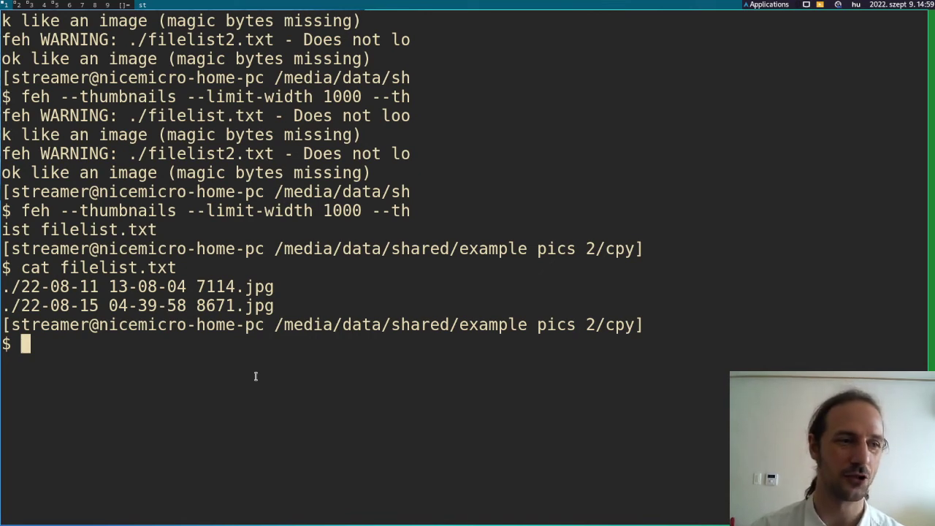
pyautogui.write('cp ')
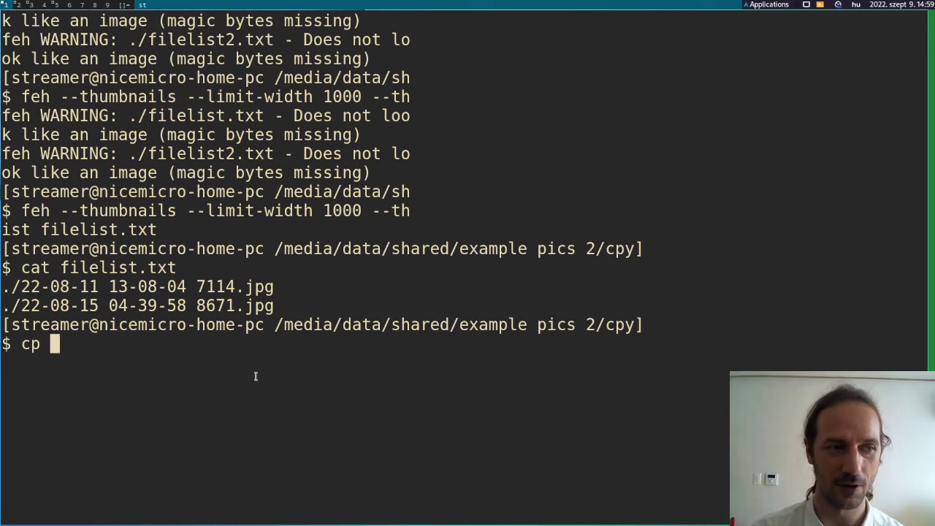
pyautogui.write('filelist.txt')
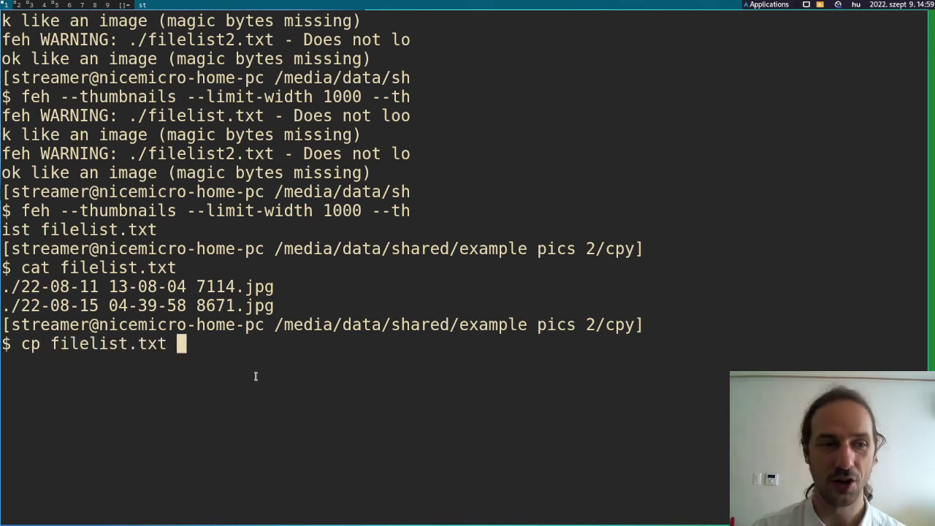
pyautogui.press('BackSpace')
pyautogui.press('BackSpace')
pyautogui.press('BackSpace')
pyautogui.press('BackSpace')
pyautogui.press('BackSpace')
pyautogui.press('BackSpace')
pyautogui.press('BackSpace')
pyautogui.press('BackSpace')
pyautogui.press('BackSpace')
pyautogui.press('BackSpace')
pyautogui.press('BackSpace')
pyautogui.press('BackSpace')
pyautogui.press('BackSpace')
pyautogui.press('BackSpace')
pyautogui.press('BackSpace')
pyautogui.press('BackSpace')
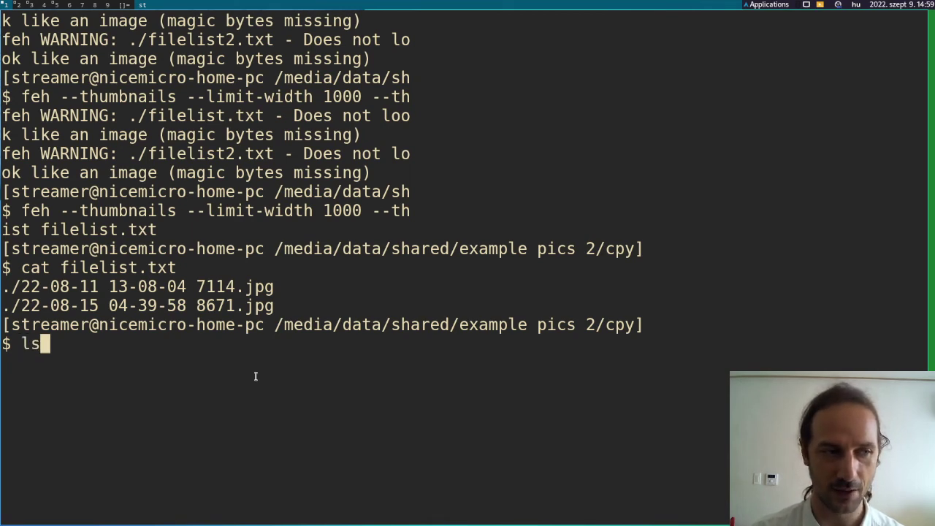
# List the files in the current directory with ls
pyautogui.press('Return')
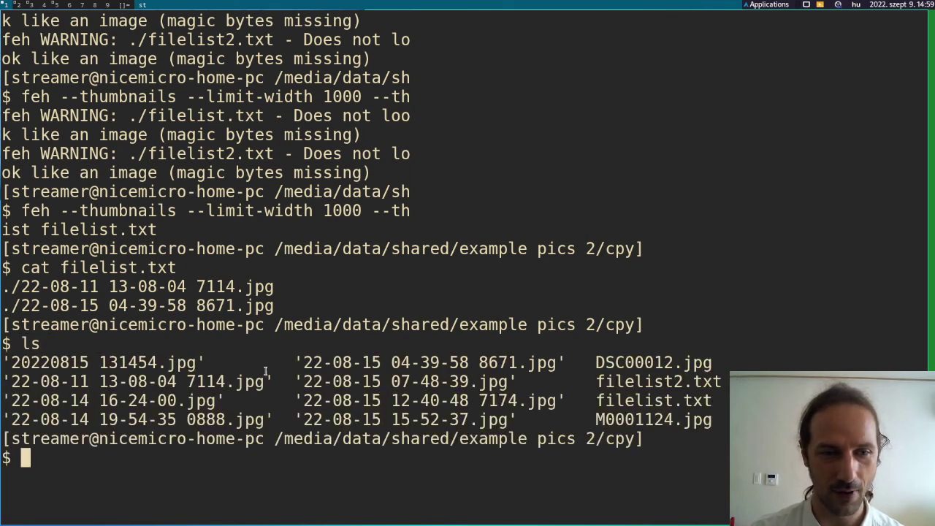